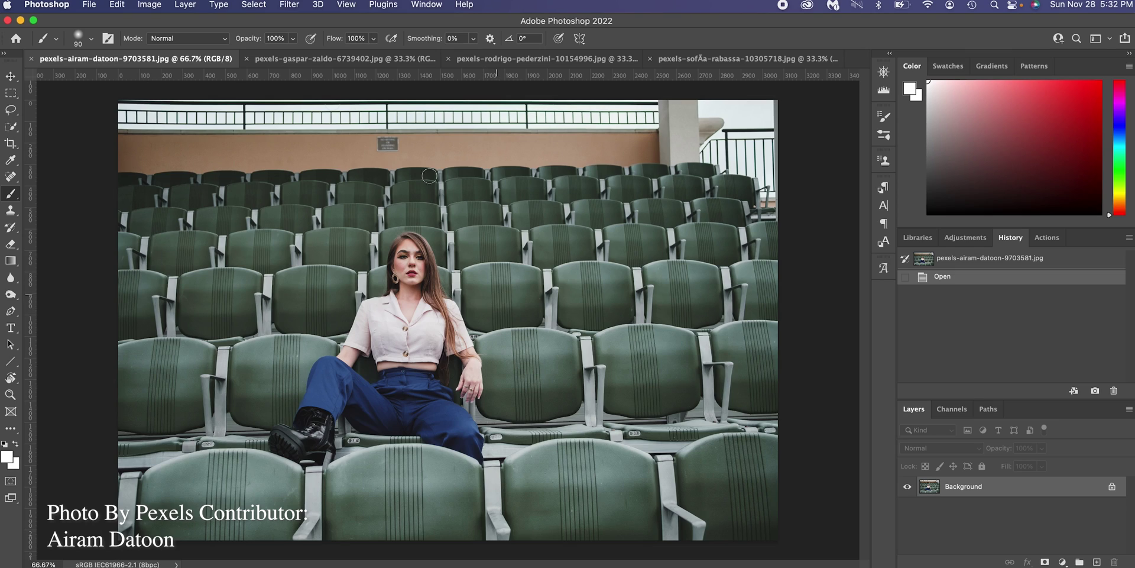
Turn on Neural Filters Depth Blur for the seated-woman stadium photo
click(293, 3)
click(305, 61)
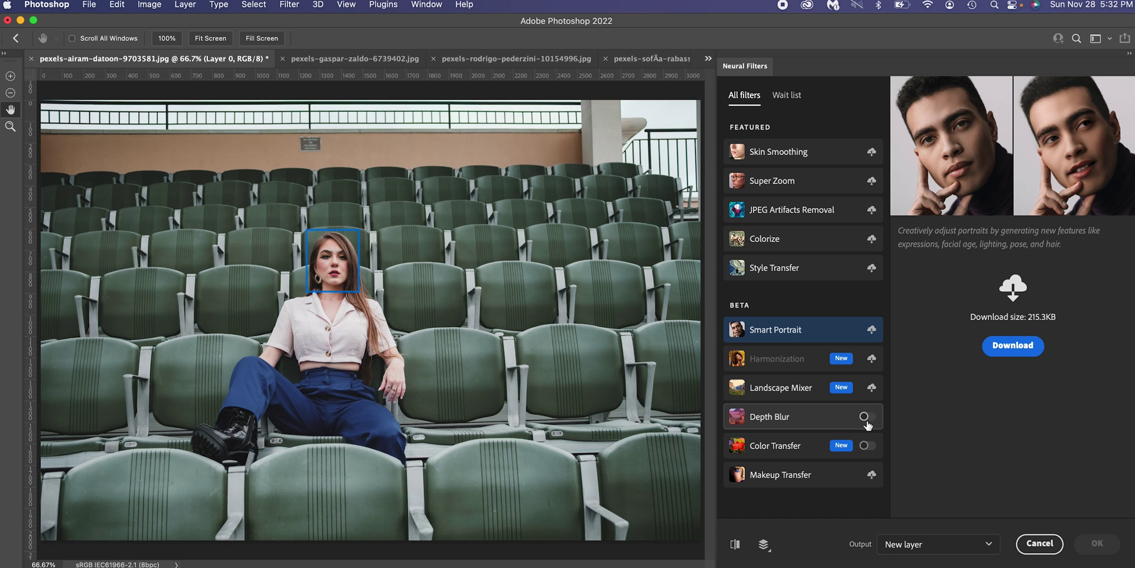
click(865, 417)
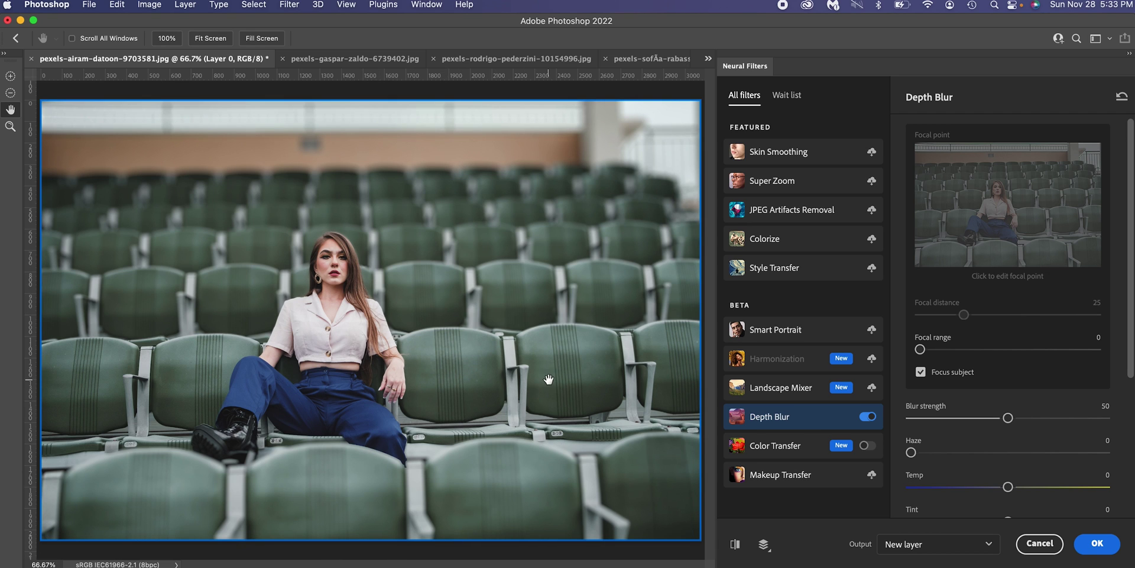
key(super+minus)
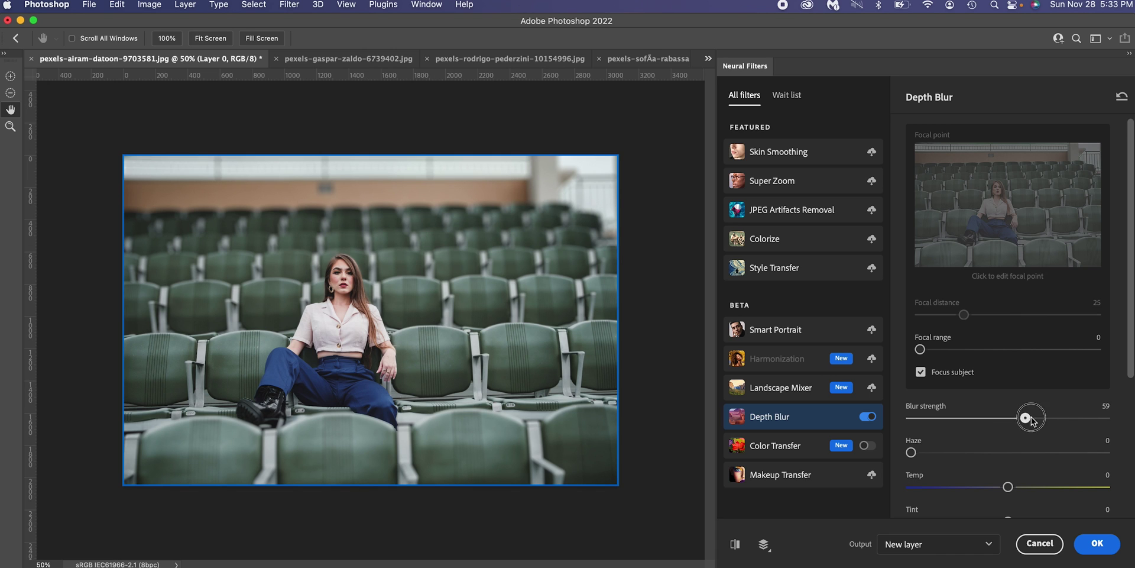
Set Depth Blur strength to 100, focal point on her face, and enable Focus subject
click(1119, 416)
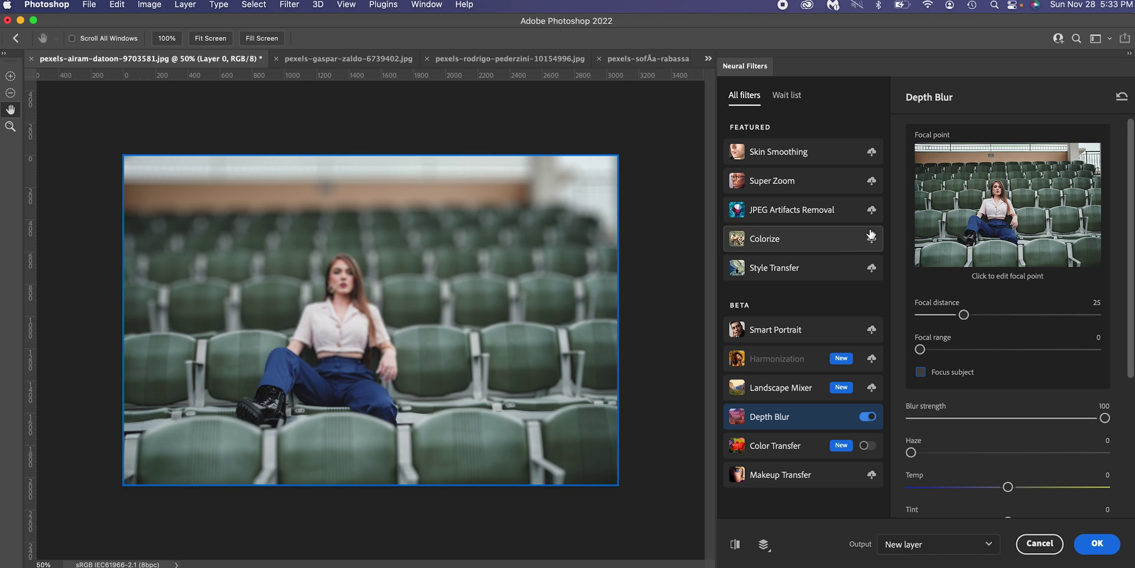
click(997, 189)
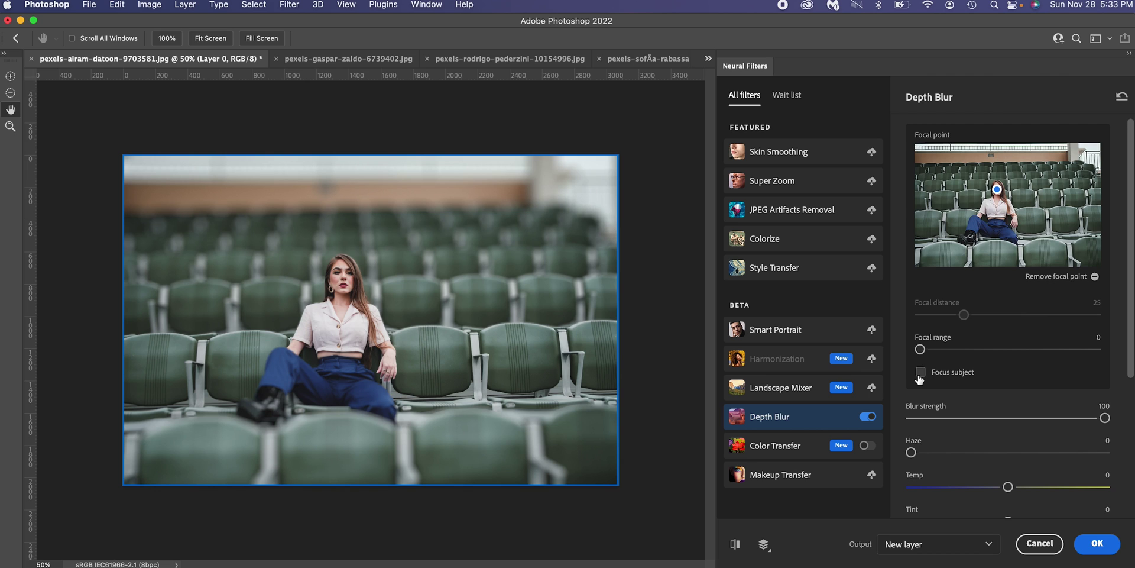
click(918, 375)
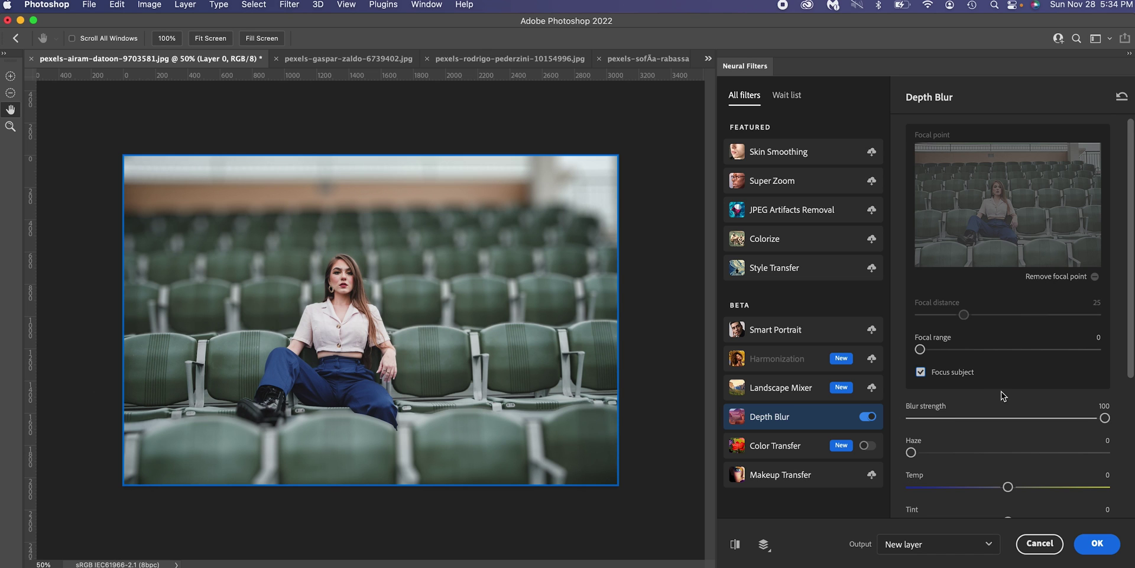
scroll(1002, 391, down, 5)
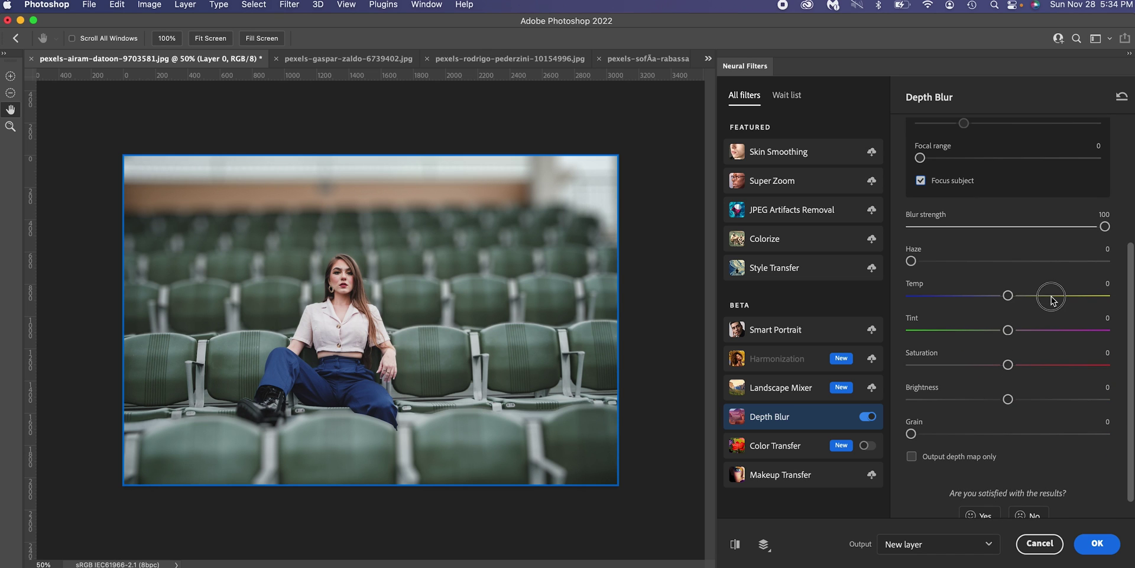
Try out the Depth Blur Temp, Tint, Saturation, Brightness and Grain sliders
click(1051, 295)
drag(1008, 330, 979, 330)
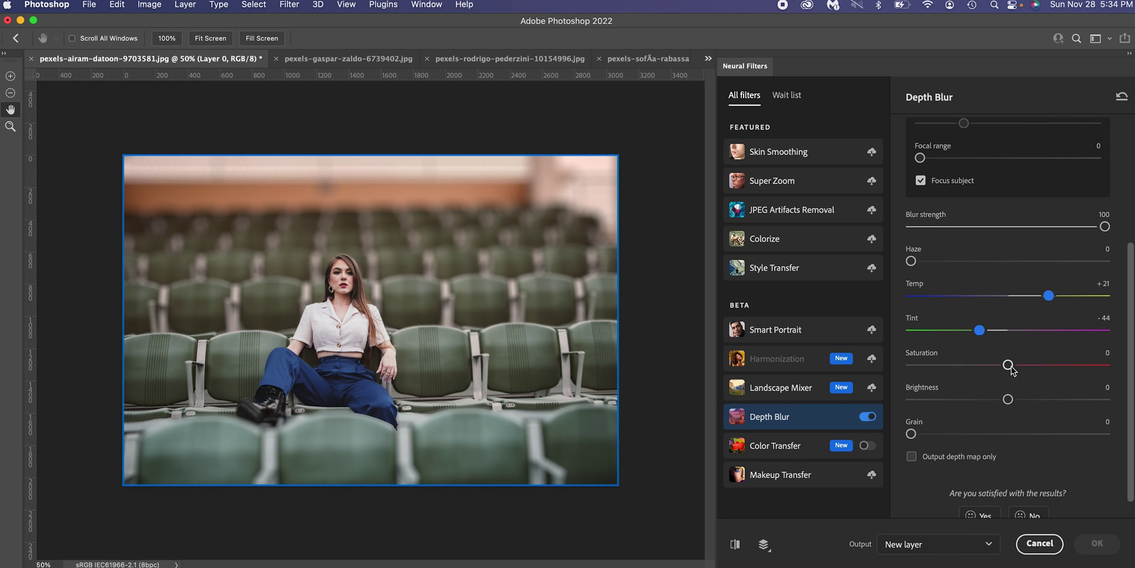
drag(1009, 364, 1051, 365)
drag(1008, 399, 975, 400)
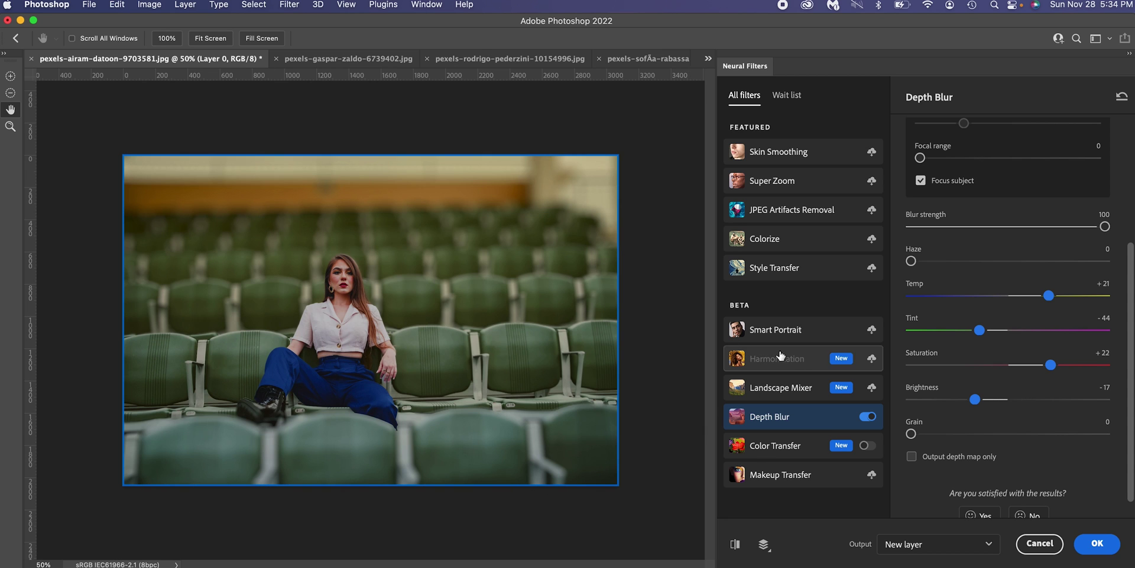
click(1037, 401)
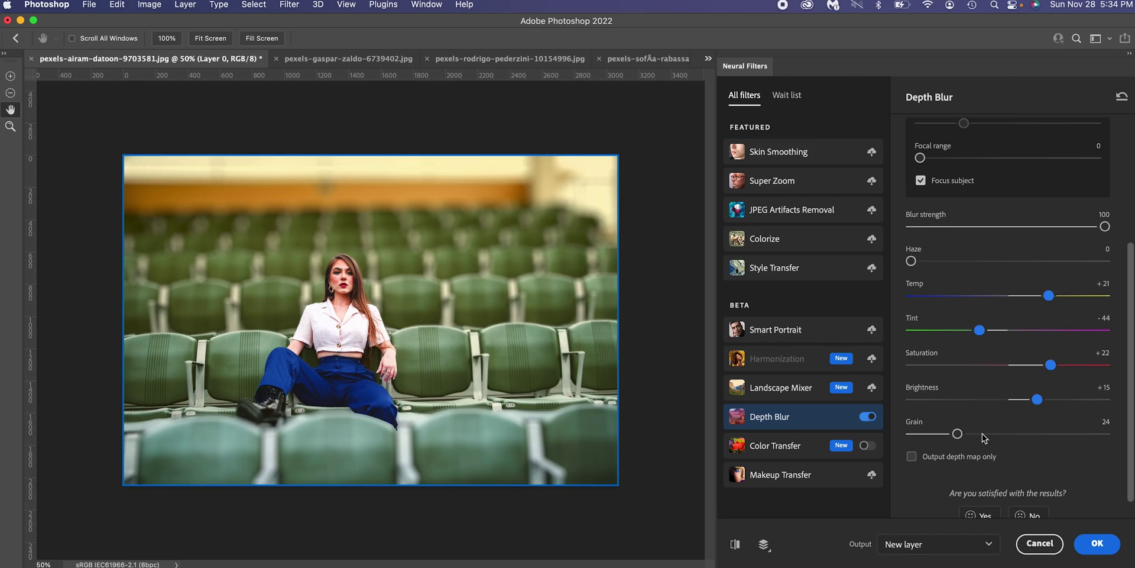
drag(958, 435, 959, 434)
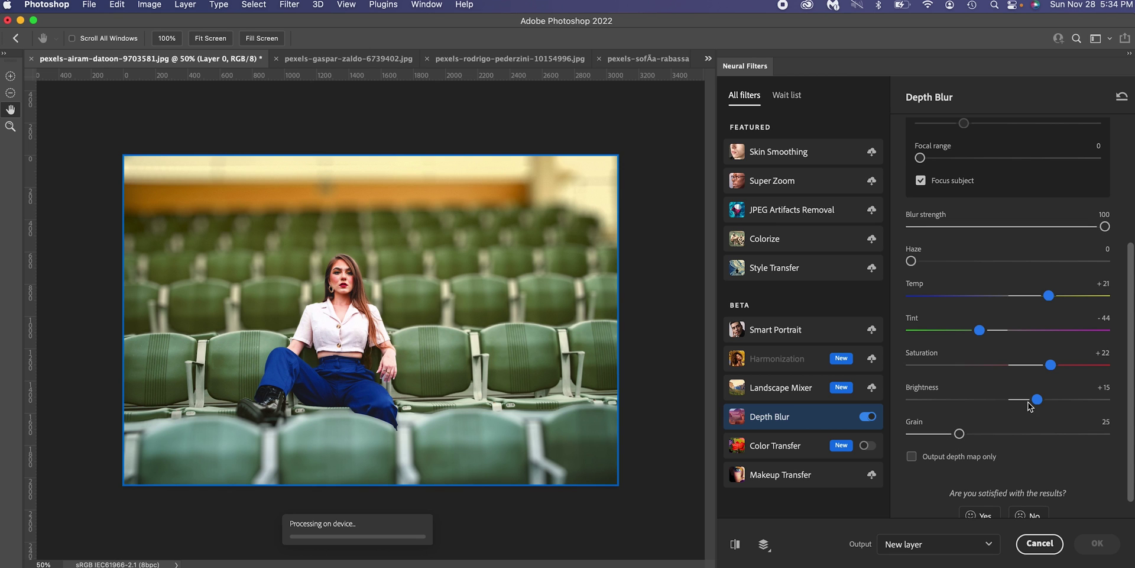
drag(1038, 400, 1041, 366)
drag(987, 329, 990, 330)
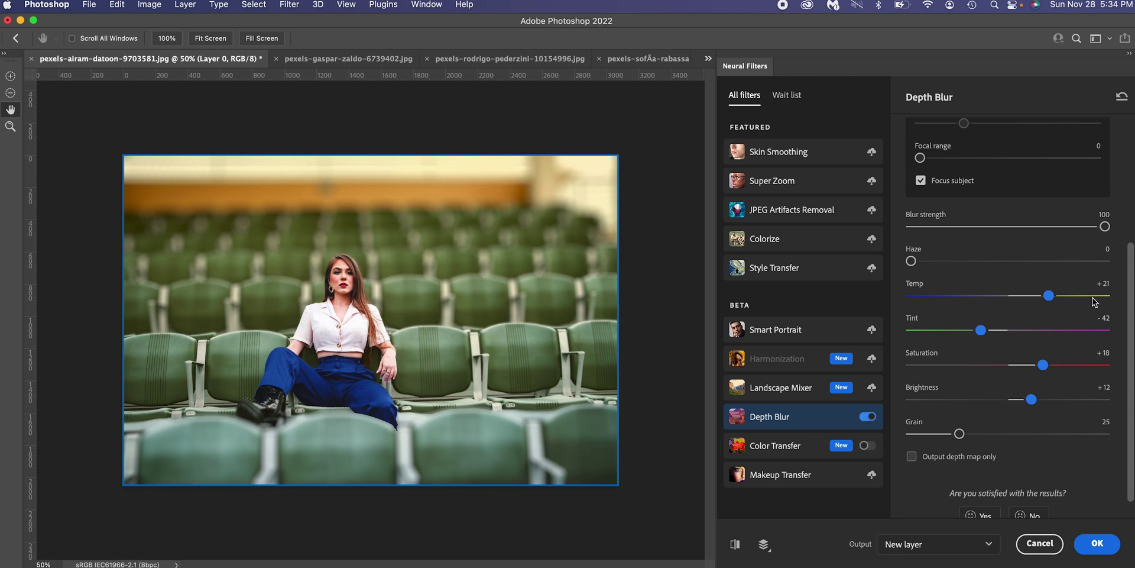
Return the Depth Blur Temp, Tint, Saturation and Brightness sliders to zero
click(1103, 282)
click(1106, 316)
click(1105, 355)
click(1099, 399)
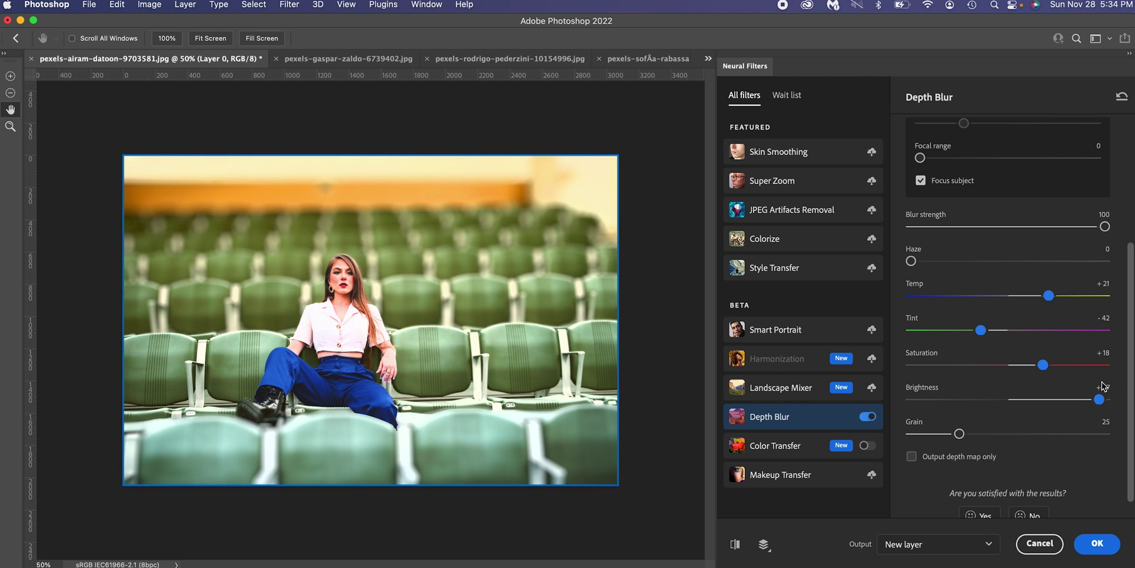
drag(1099, 408, 1008, 399)
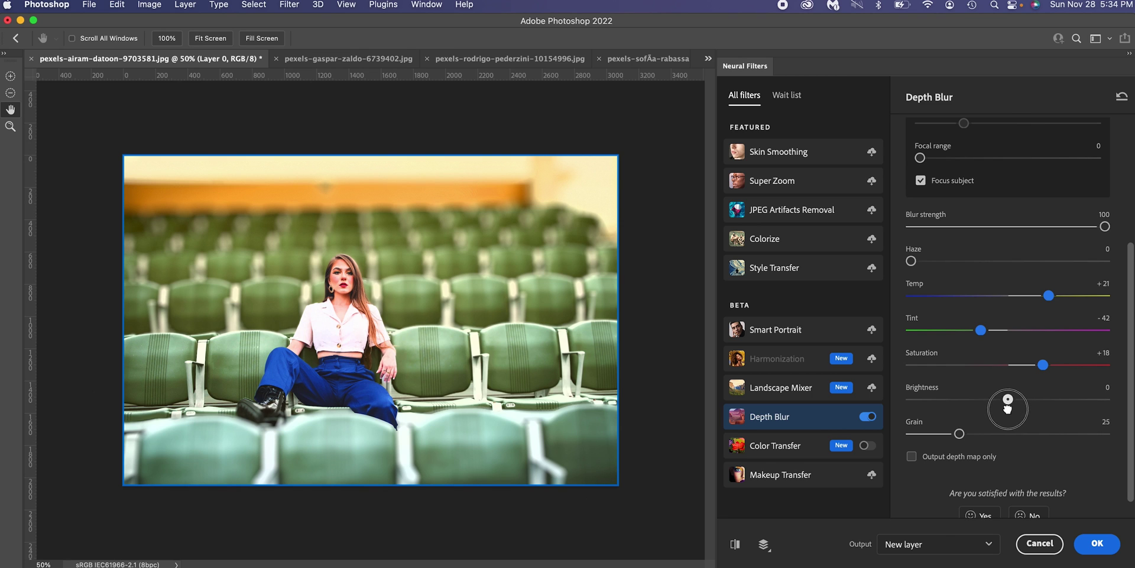
drag(1043, 365, 1008, 365)
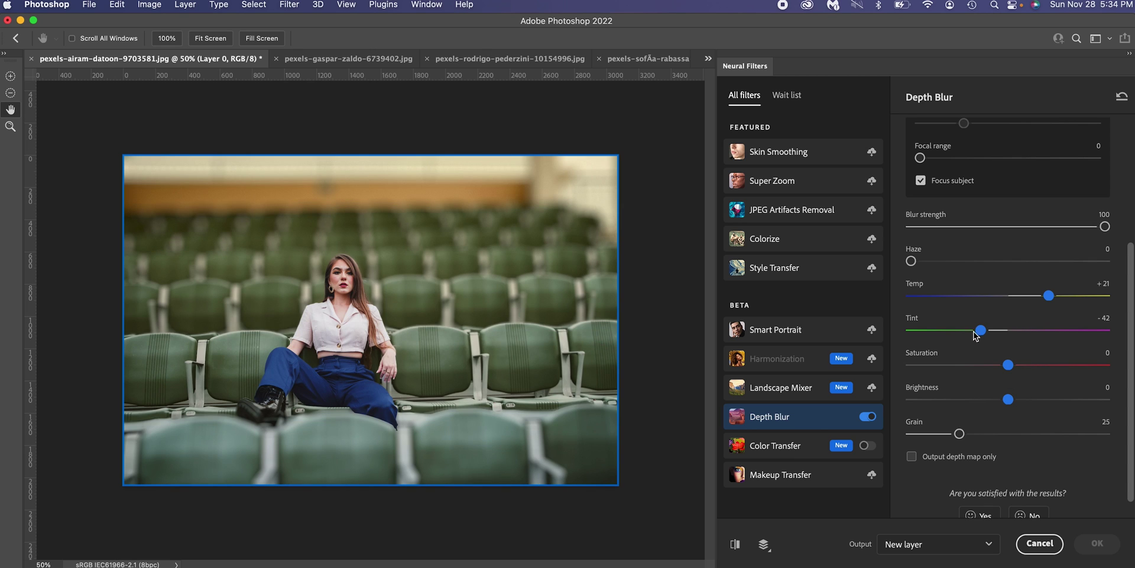
drag(981, 330, 1008, 332)
drag(1049, 296, 1008, 295)
mouse_move(959, 436)
mouse_down()
mouse_move(1009, 438)
mouse_move(911, 435)
mouse_up()
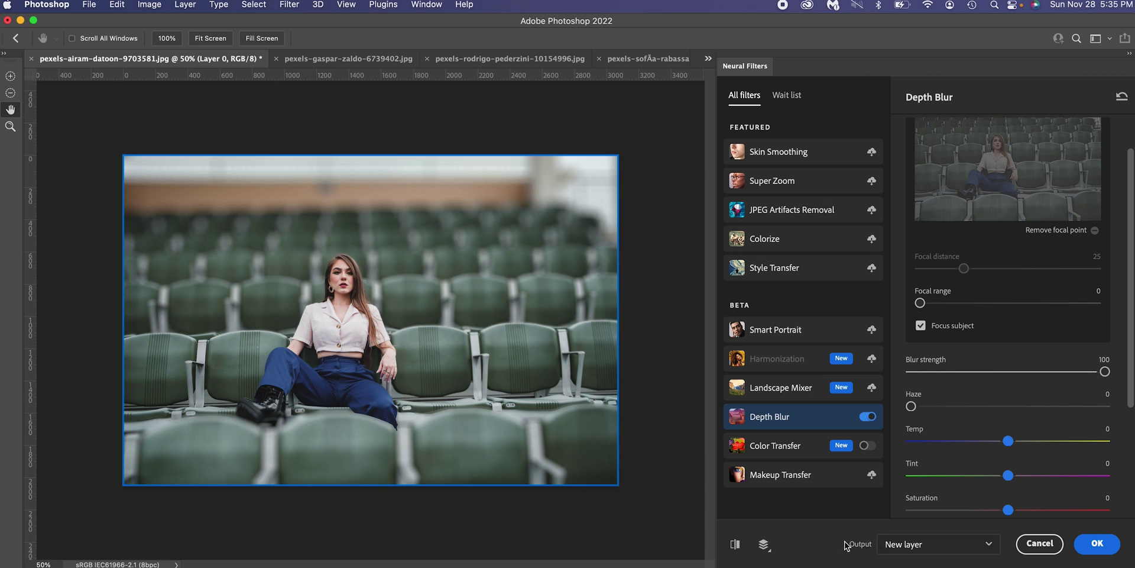
Apply Depth Blur as Layer 1, compare its visibility, and switch to the hiker photo
click(1097, 543)
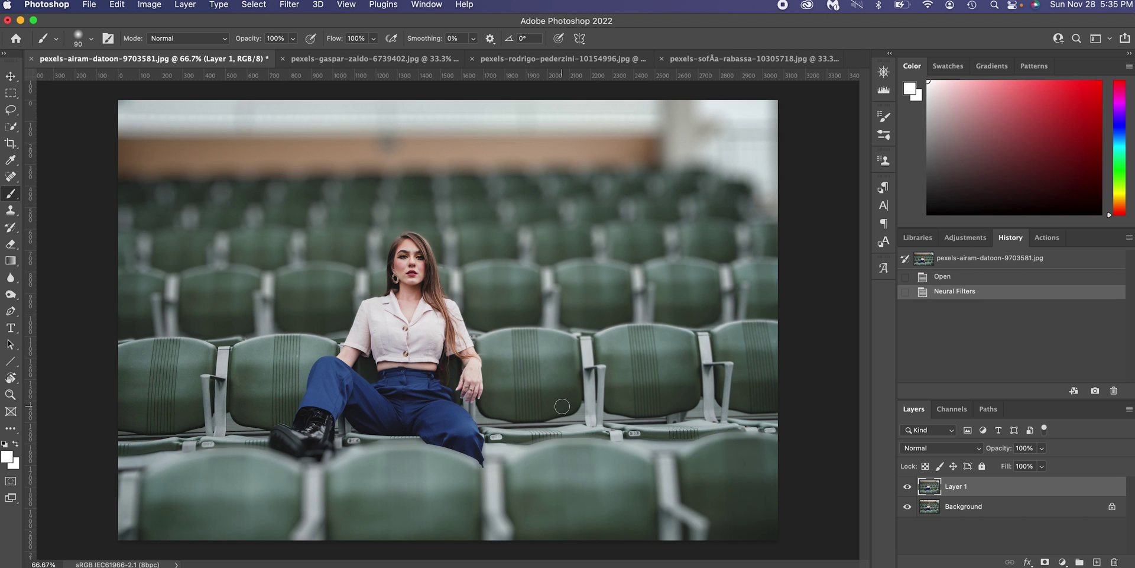
click(905, 487)
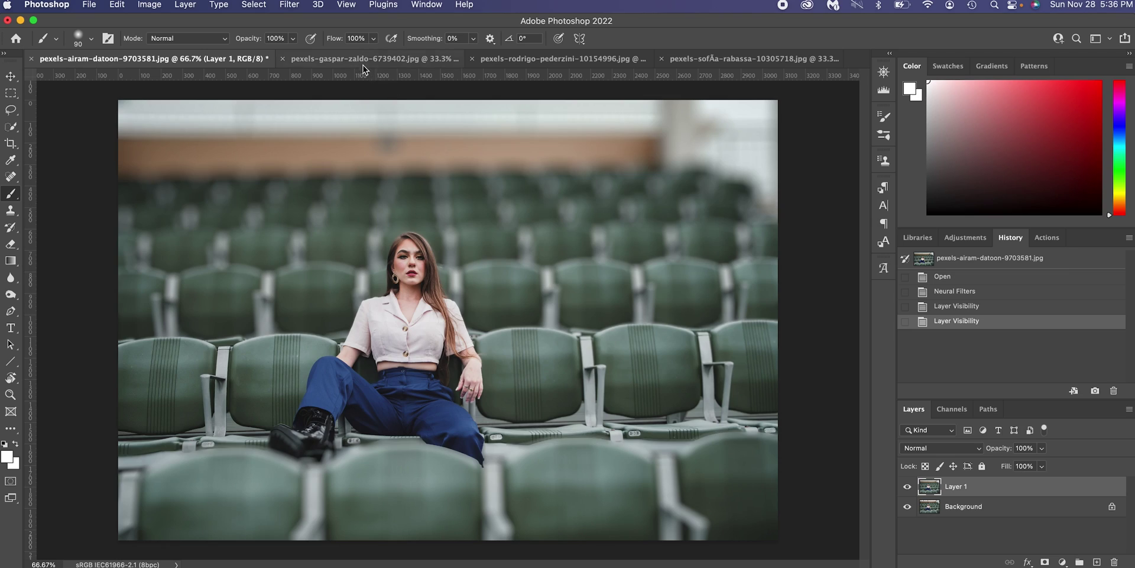
click(362, 61)
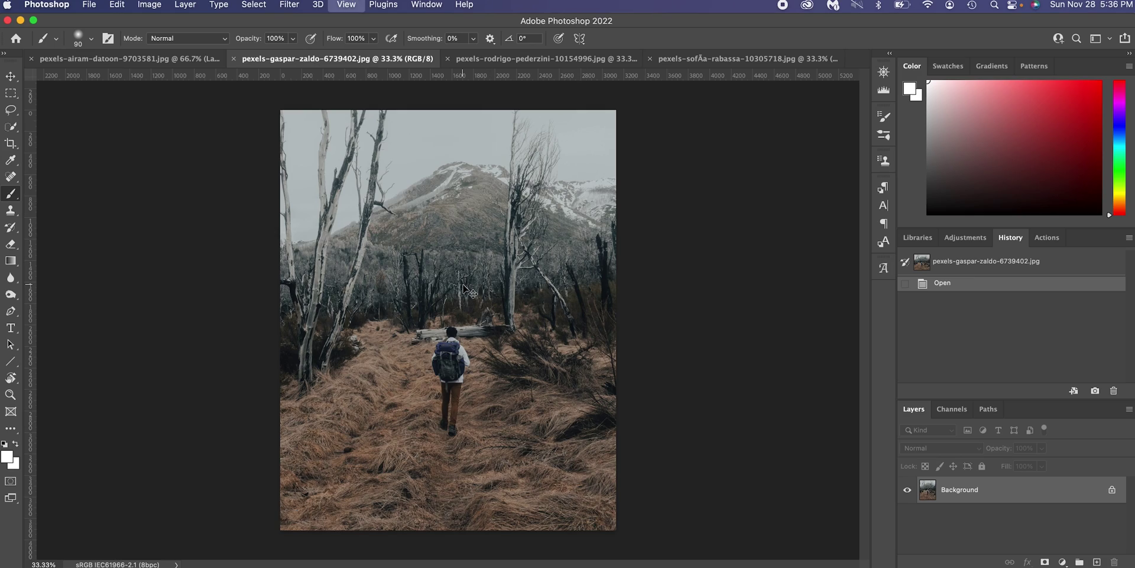
Inspect the hiker photo up close and duplicate it onto a new layer
key(super+plus)
key(super+plus)
key(super+plus)
key(super+plus)
mouse_move(463, 314)
mouse_down()
mouse_move(473, 377)
mouse_move(464, 406)
mouse_up()
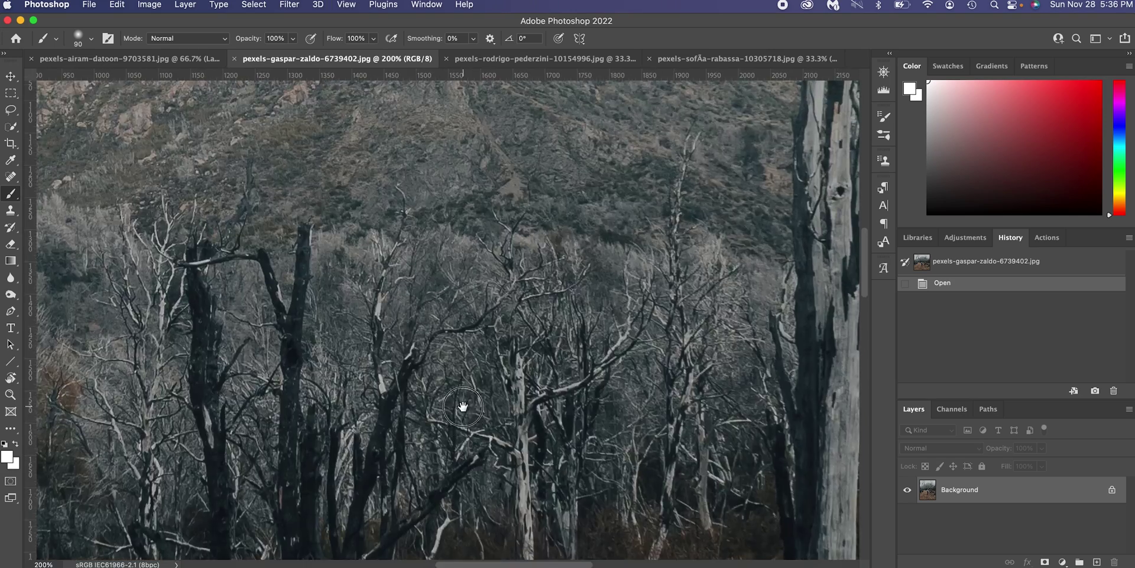
key(super+0)
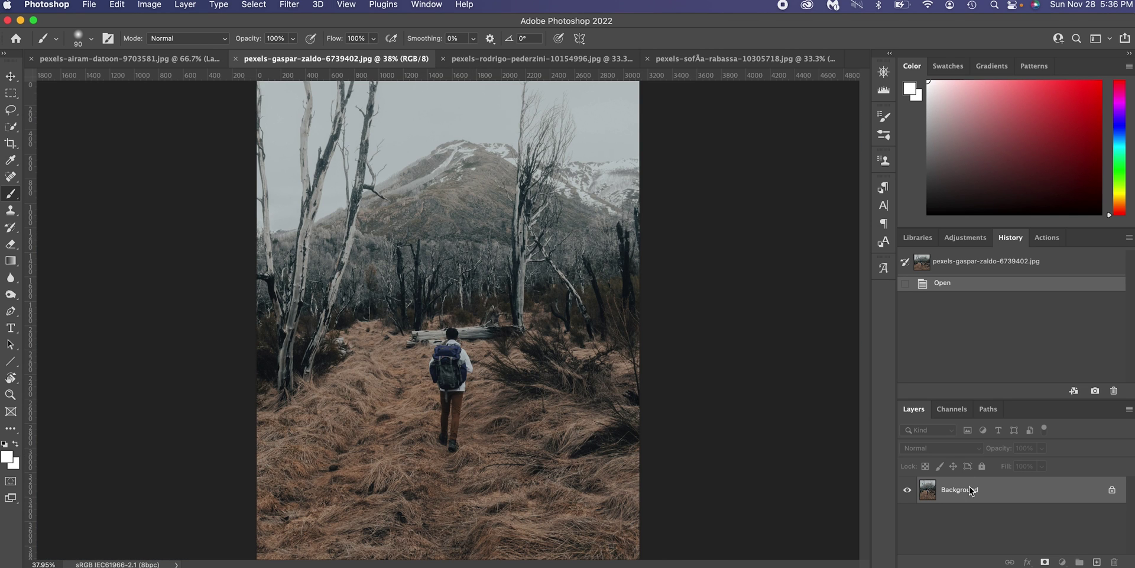
key(super+j)
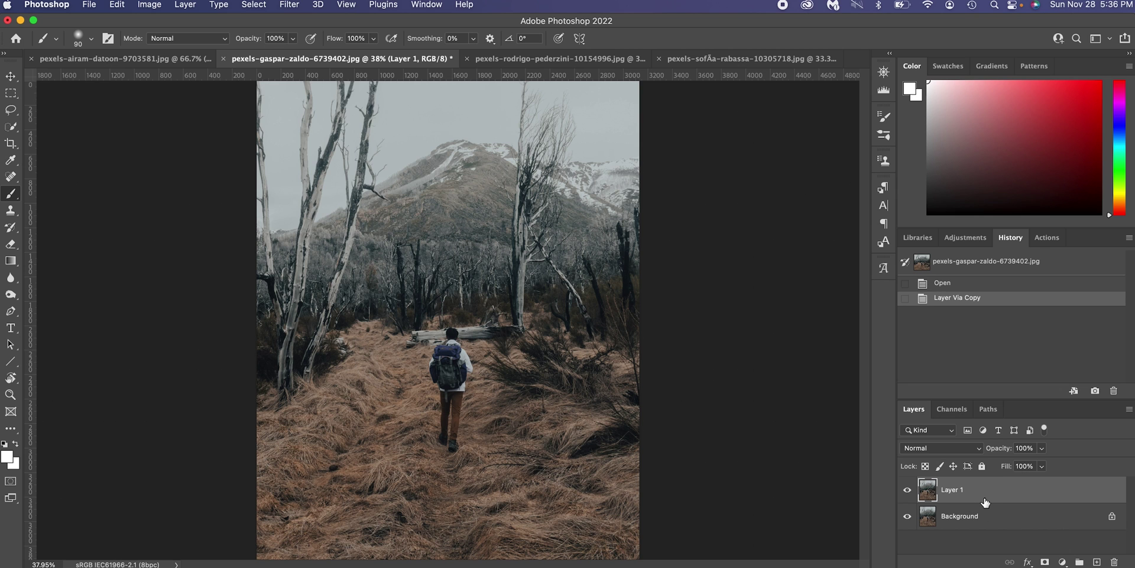
Enable Depth Blur with Focus subject on the hiker and blur strength about 23
click(289, 4)
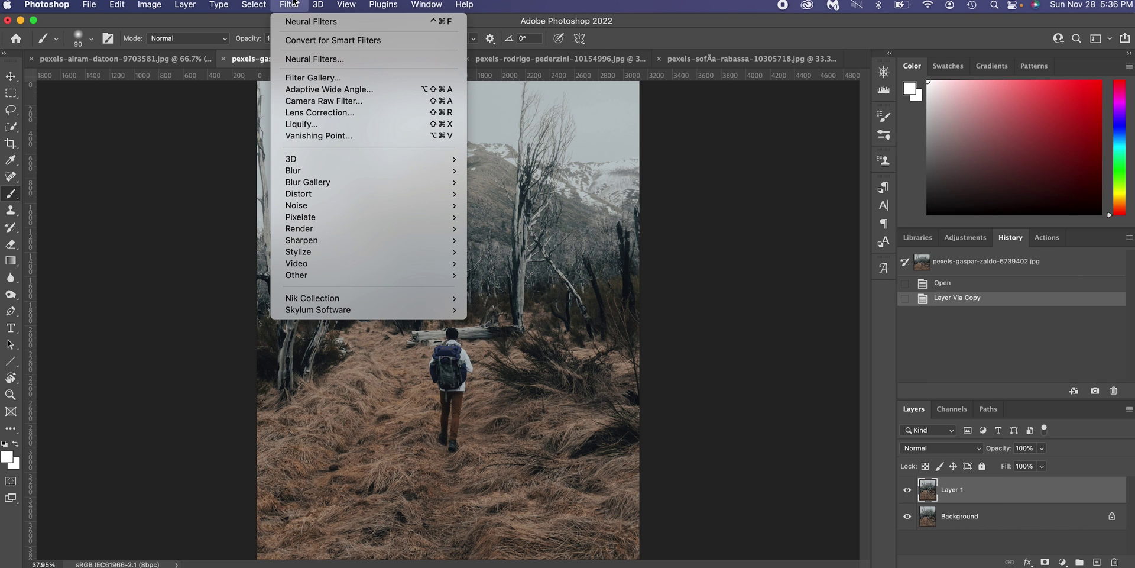
click(314, 59)
click(868, 417)
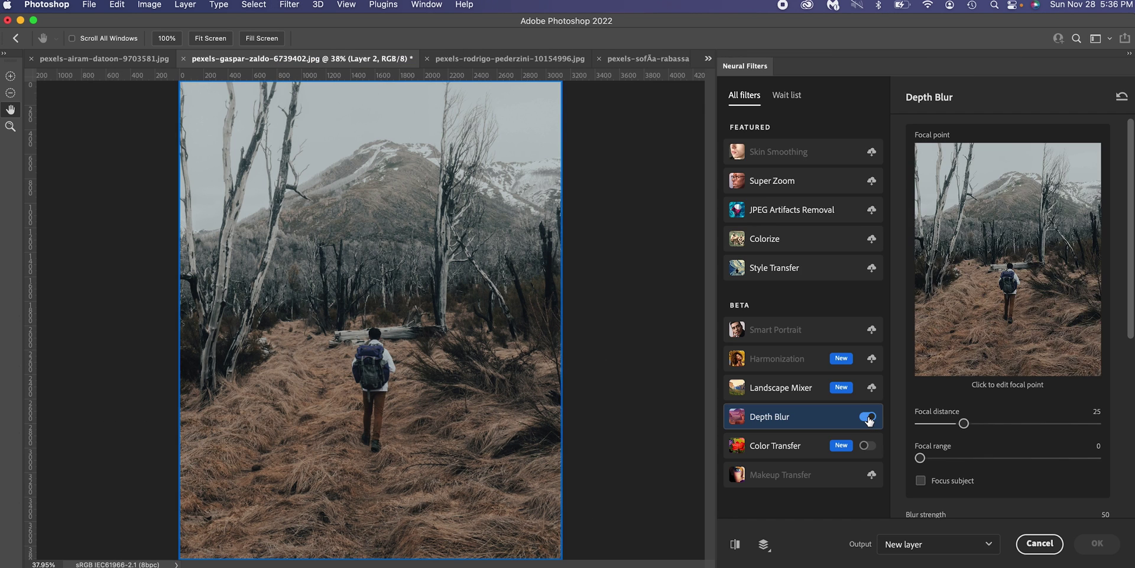
scroll(985, 431, down, 5)
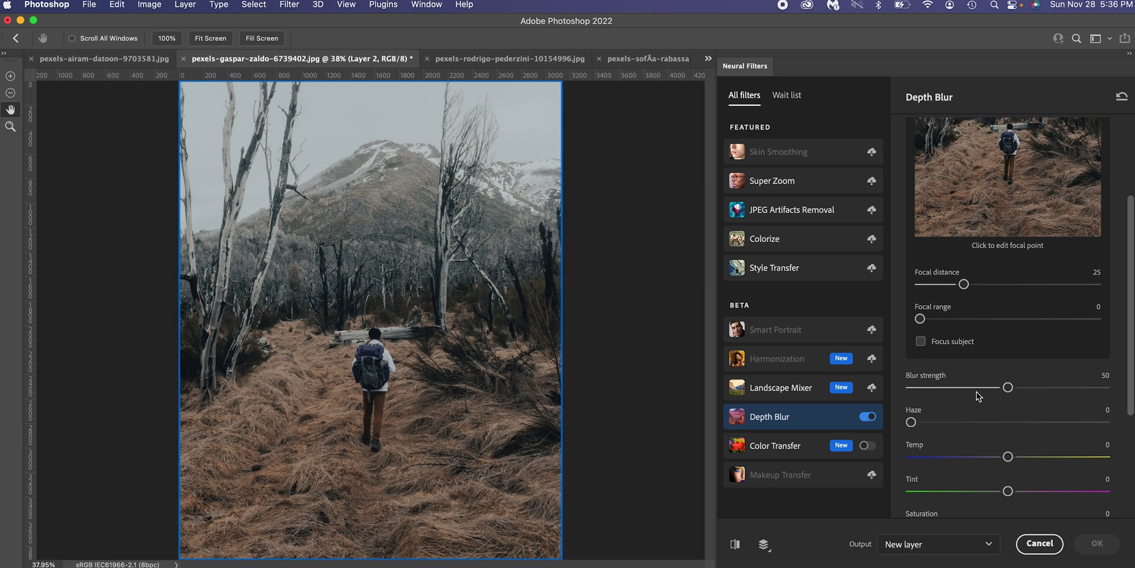
click(923, 344)
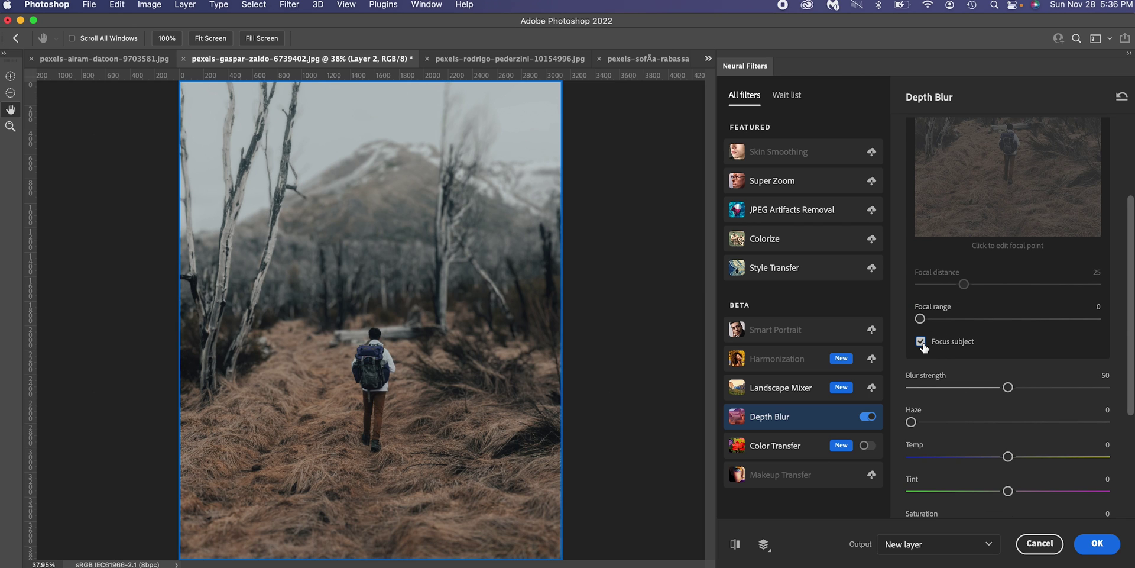
scroll(923, 348, down, 2)
drag(1008, 344, 1104, 344)
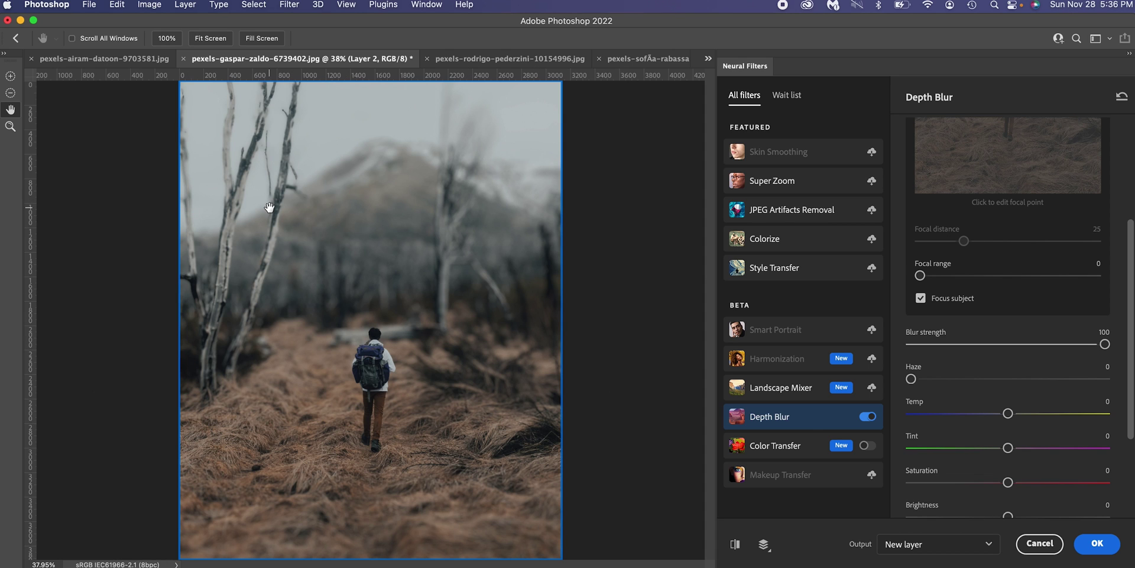
drag(1104, 344, 945, 351)
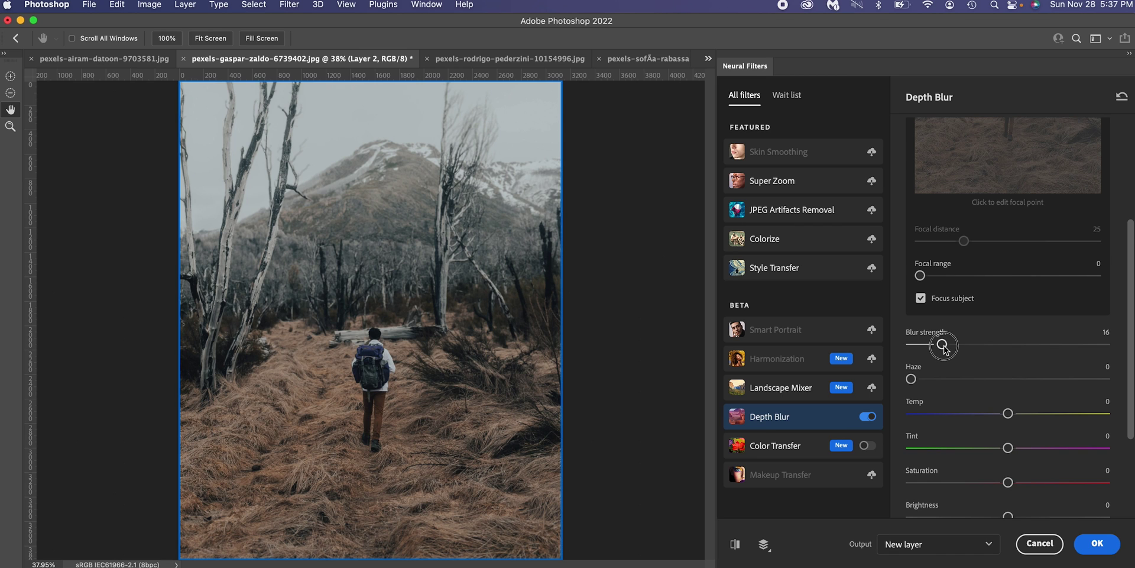
drag(943, 345, 956, 349)
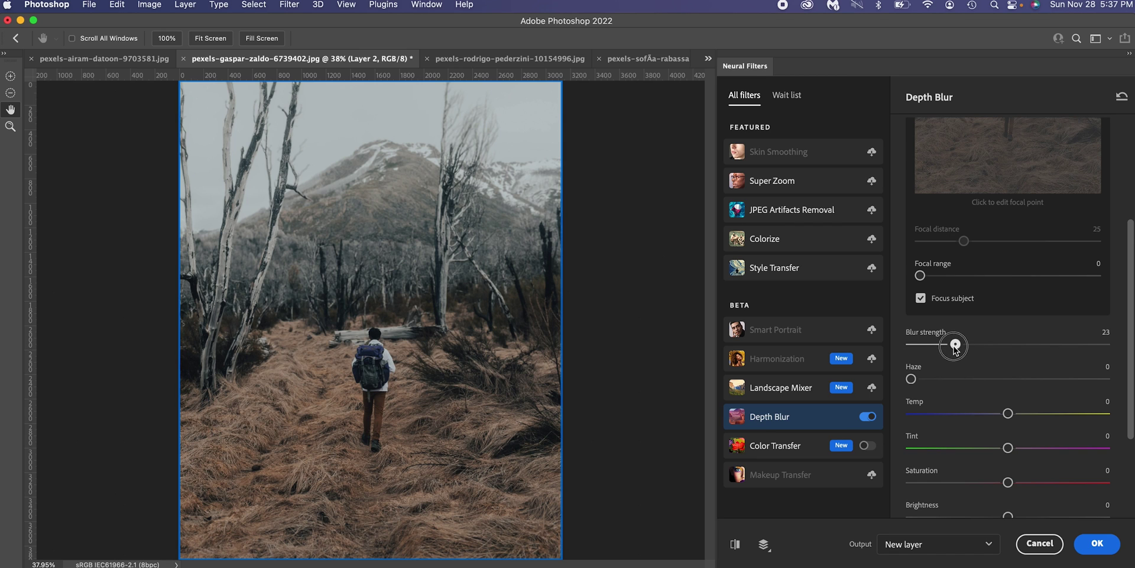
Set Depth Blur strength 29, Temp +9, Tint +6 and Saturation −4
drag(957, 349, 968, 347)
scroll(1024, 389, down, 5)
drag(1008, 273, 1026, 273)
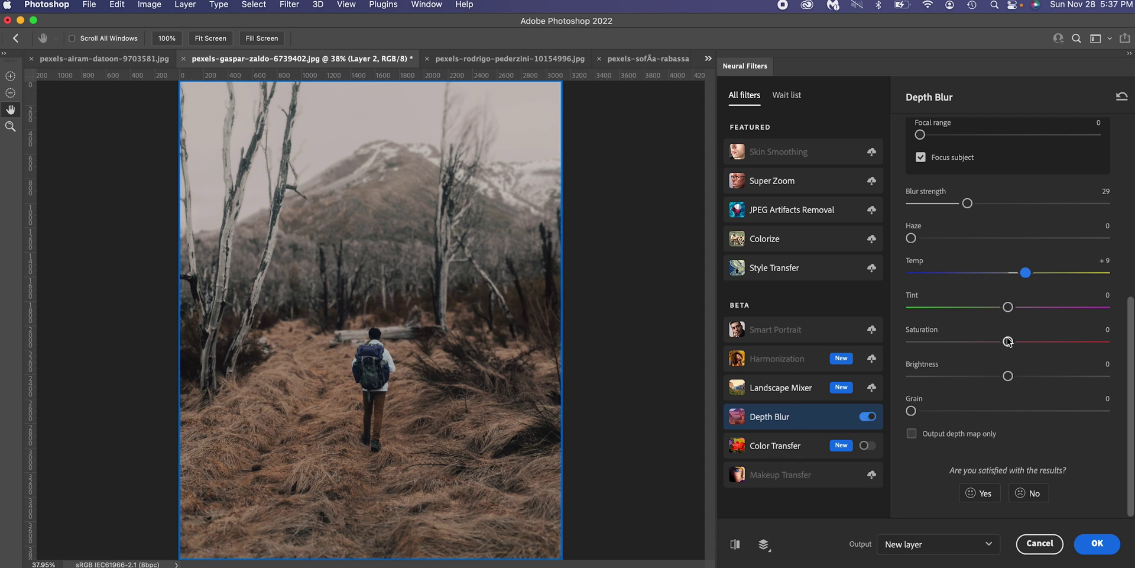
drag(1008, 307, 1011, 309)
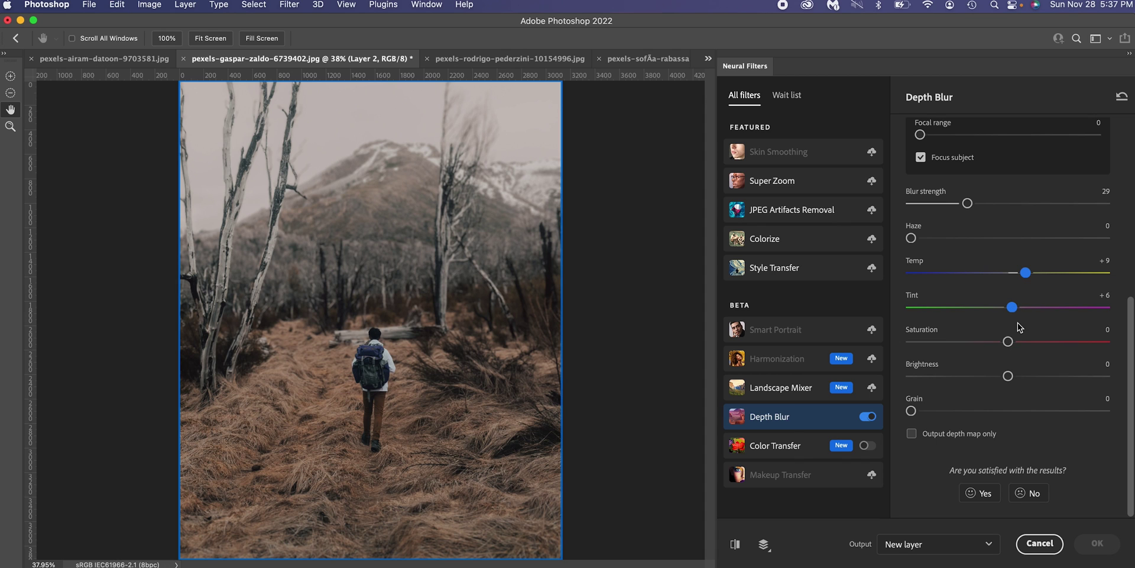
drag(1008, 342, 999, 343)
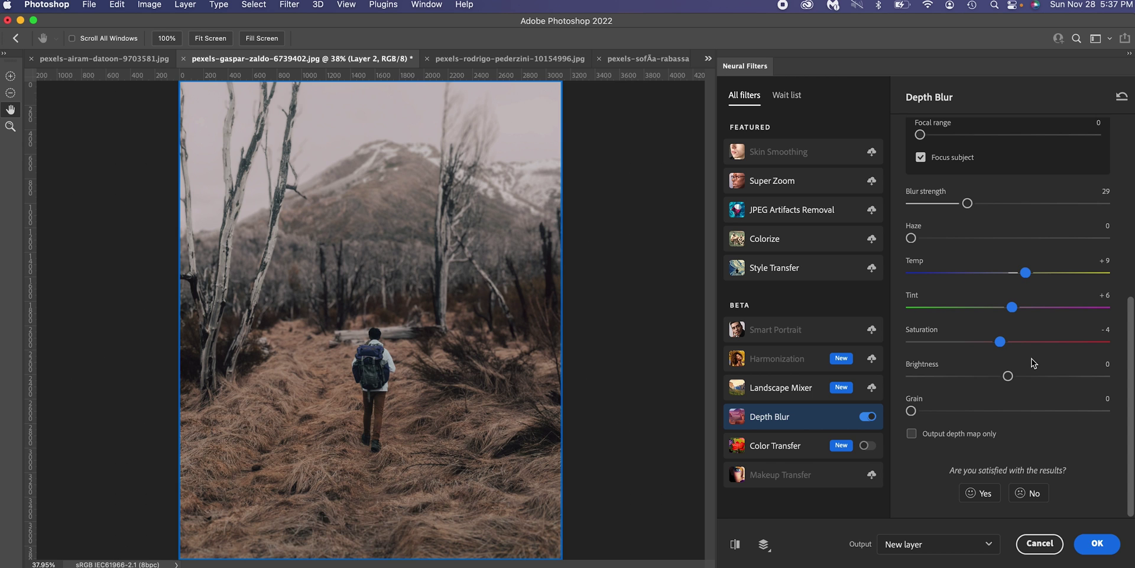
Zoom in on the hiker's head and backpack to check the blur edges
click(357, 368)
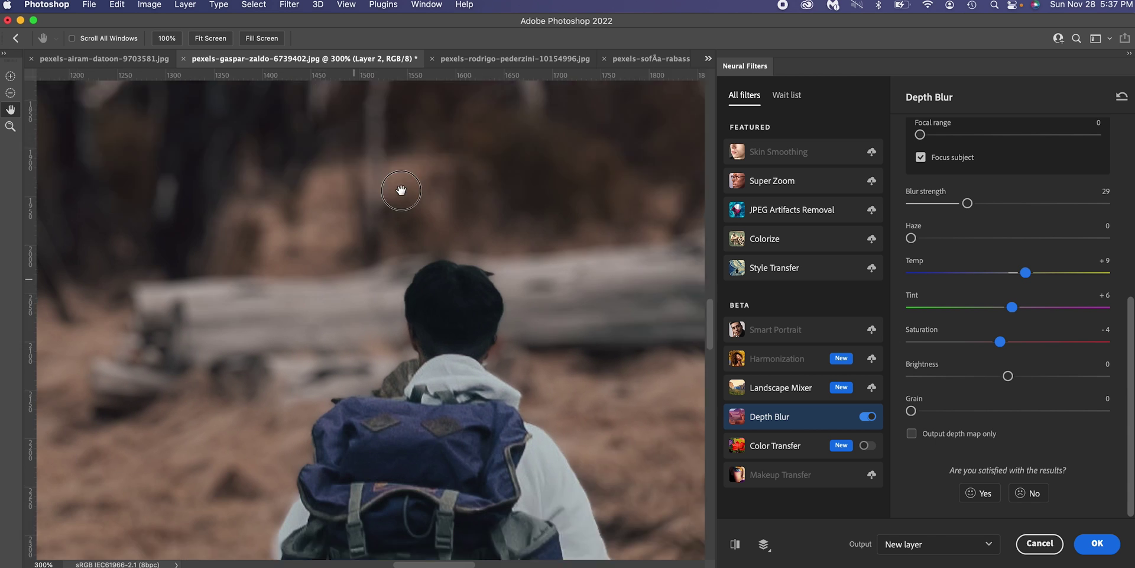
drag(401, 190, 401, 216)
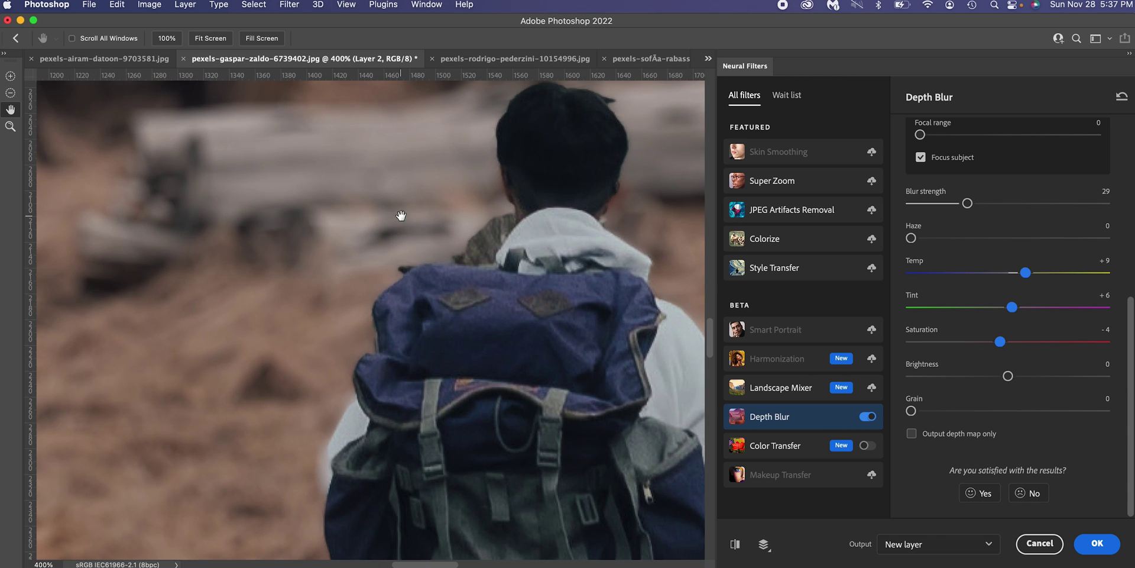
click(375, 233)
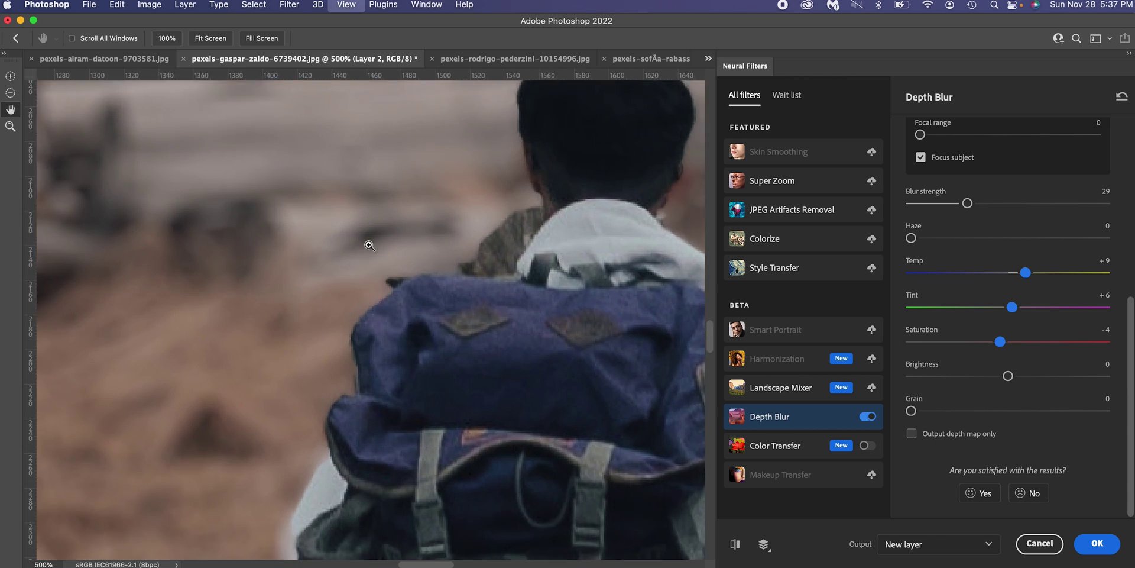
click(369, 244)
drag(387, 250, 329, 286)
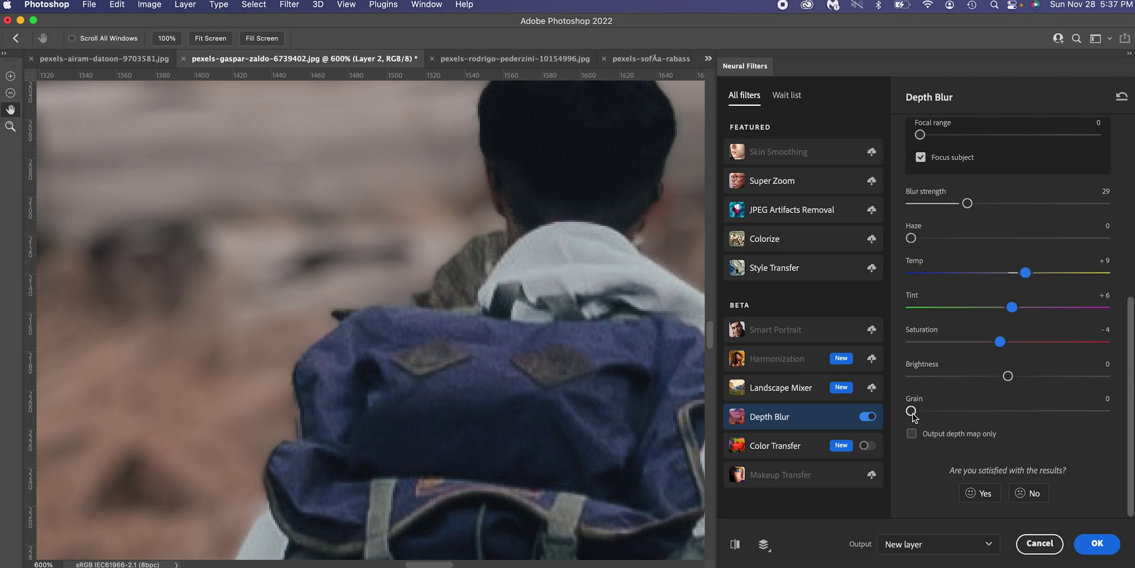
Set the Depth Blur Grain to 20
drag(918, 415, 970, 413)
drag(969, 410, 951, 412)
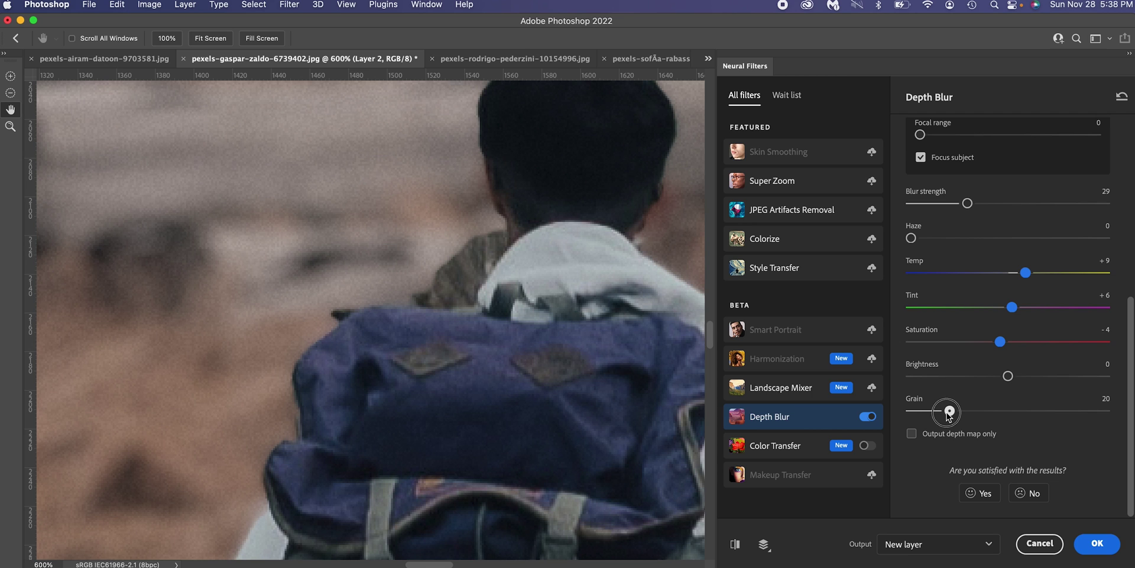
drag(950, 412, 949, 412)
scroll(362, 241, down, 3)
scroll(362, 240, down, 3)
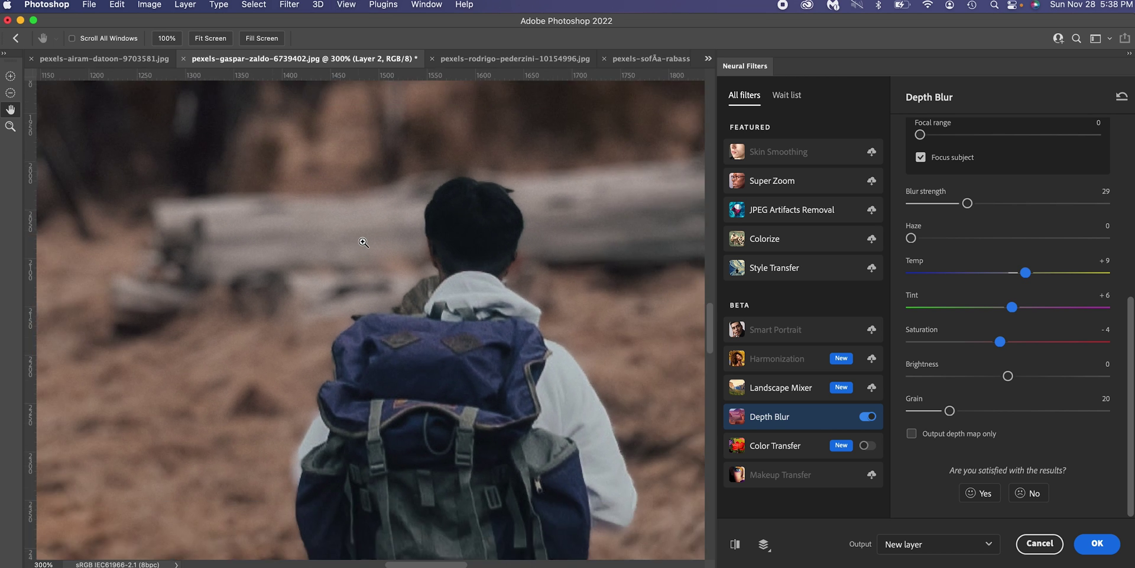
scroll(363, 241, down, 3)
scroll(364, 243, down, 3)
scroll(363, 242, down, 1)
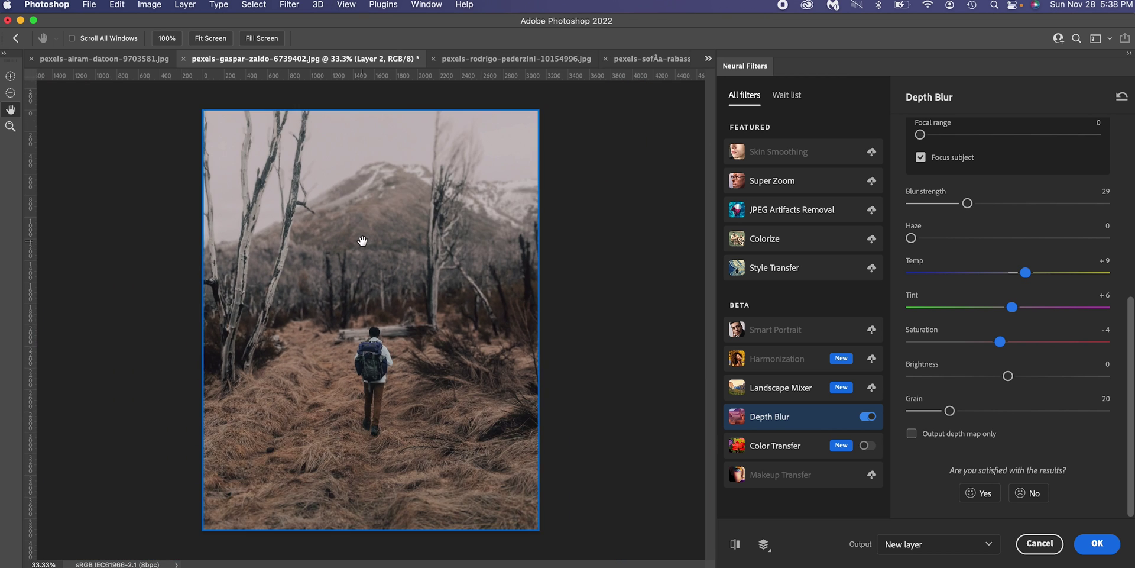
Compare with the original, then apply the Depth Blur to the hiker photo
click(736, 544)
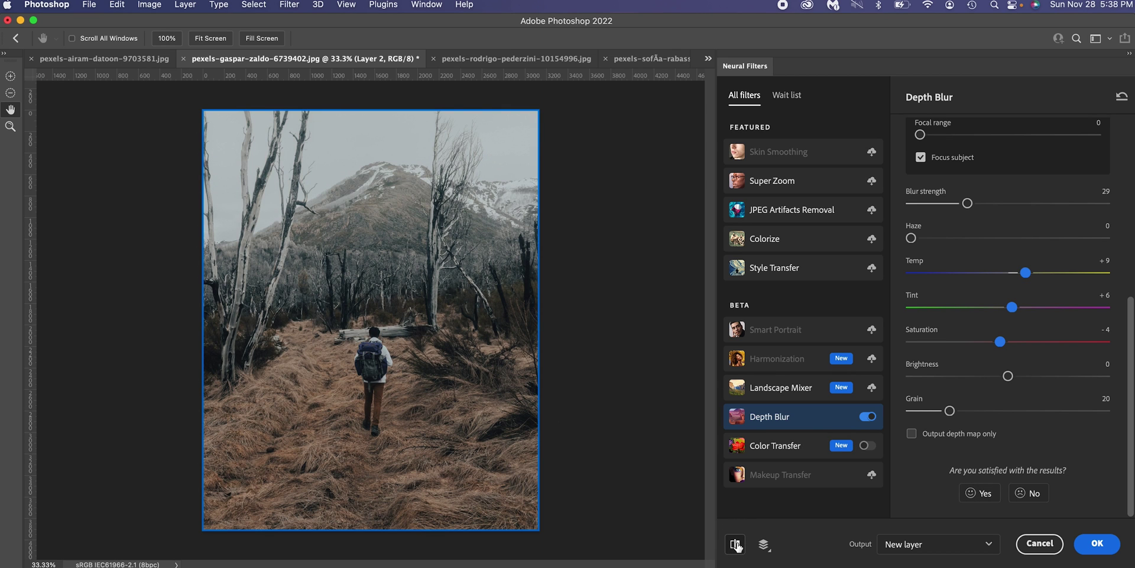
click(736, 544)
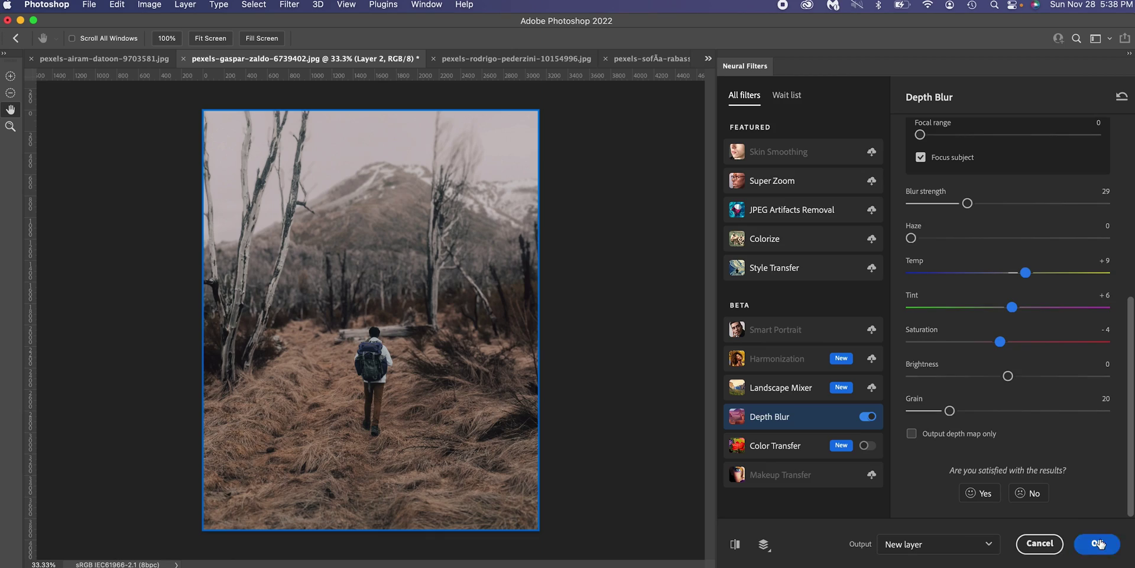
click(1097, 542)
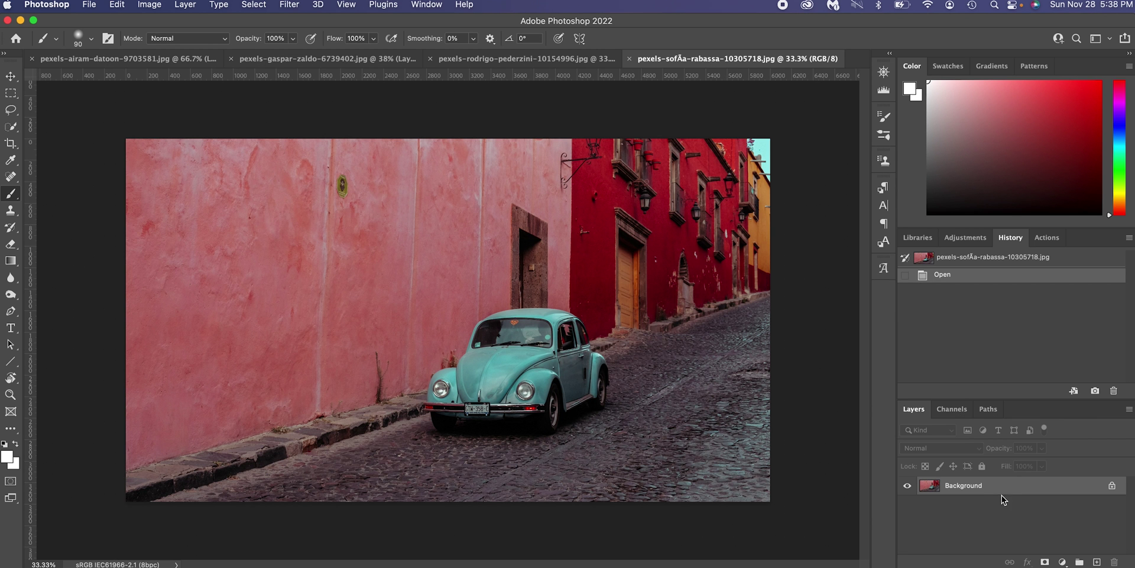
Duplicate the car photo's layer and turn on Neural Filters Depth Blur
key(super+j)
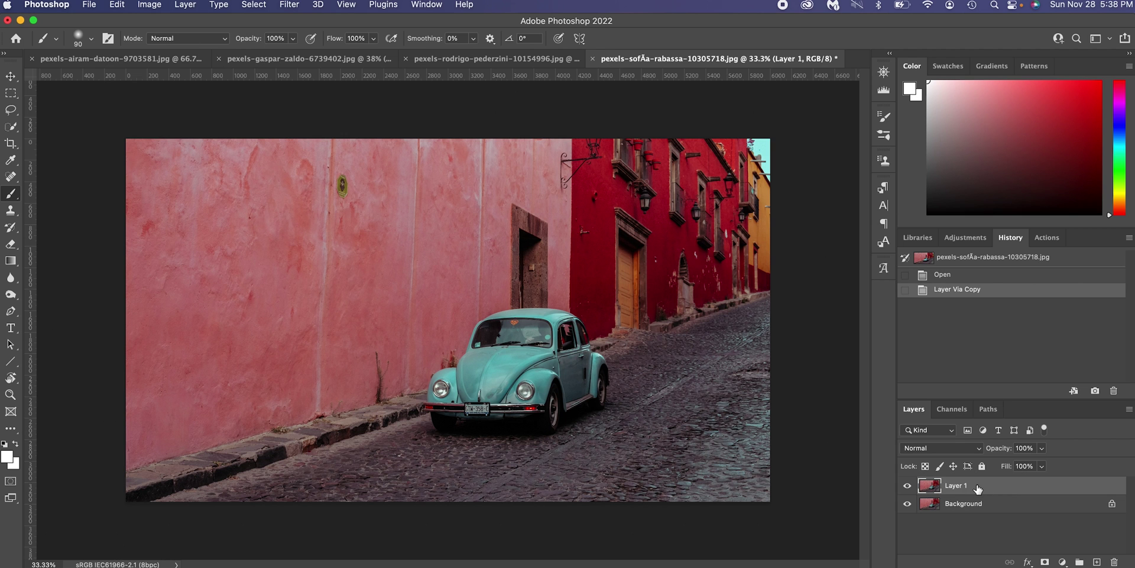
click(341, 3)
mouse_move(289, 4)
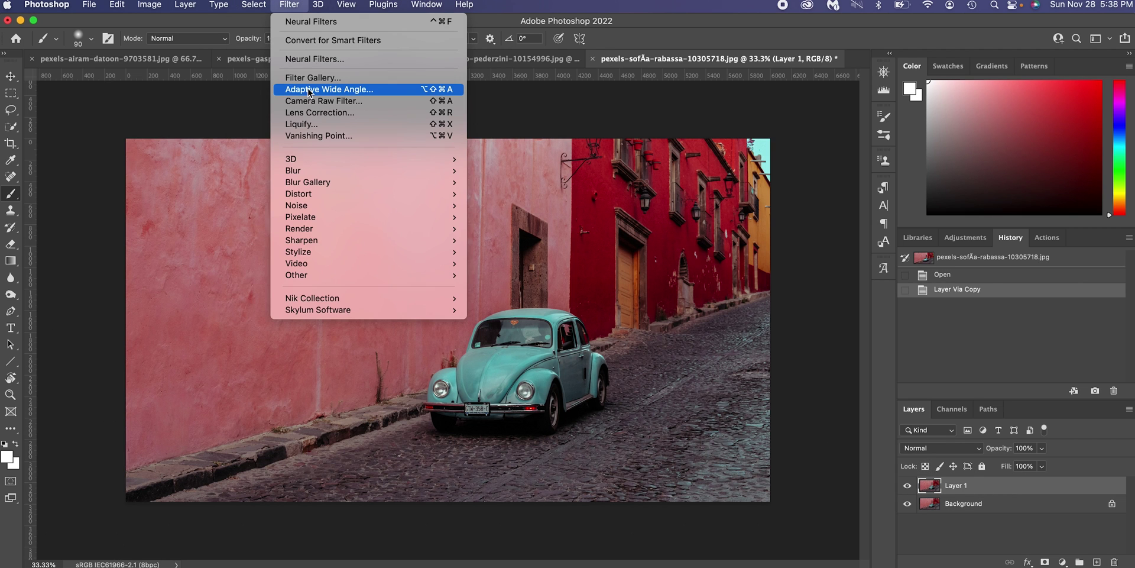
click(315, 59)
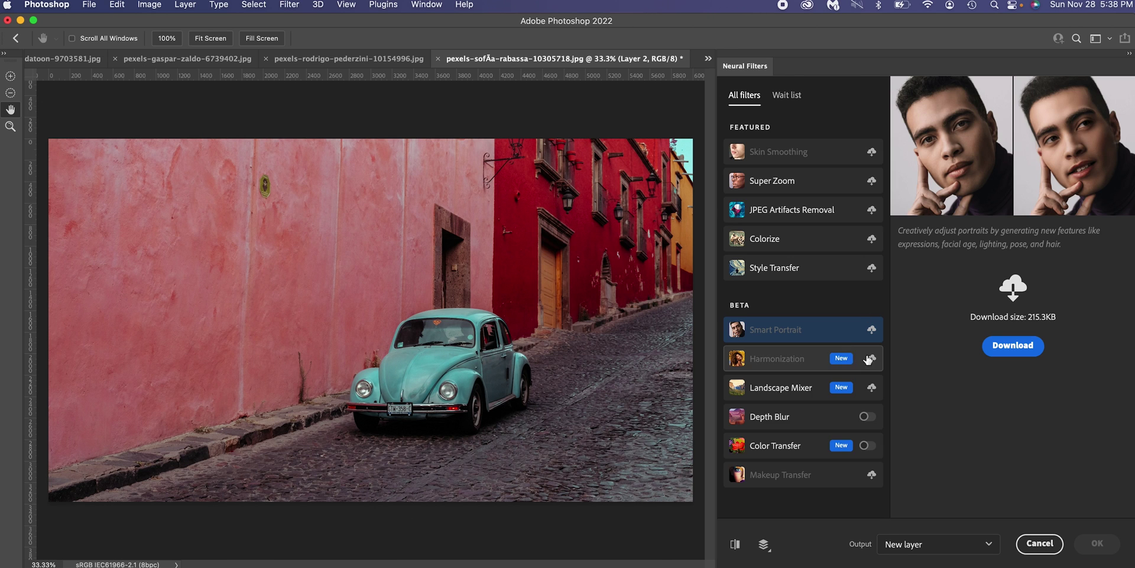
click(866, 418)
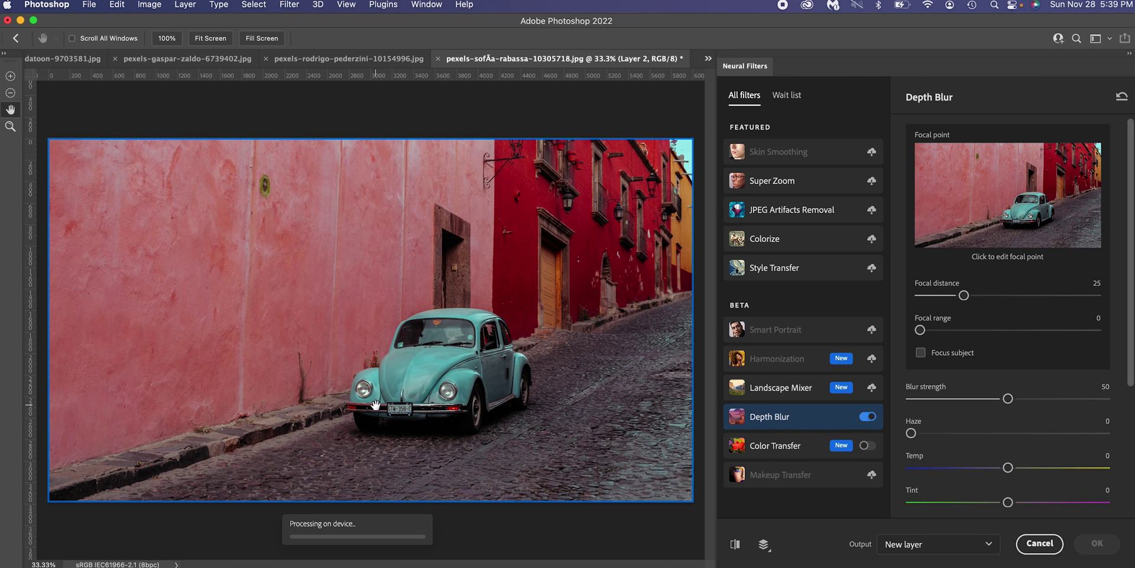
Apply Depth Blur with Focus subject on the car at blur strength 64
scroll(940, 284, down, 3)
scroll(934, 278, up, 2)
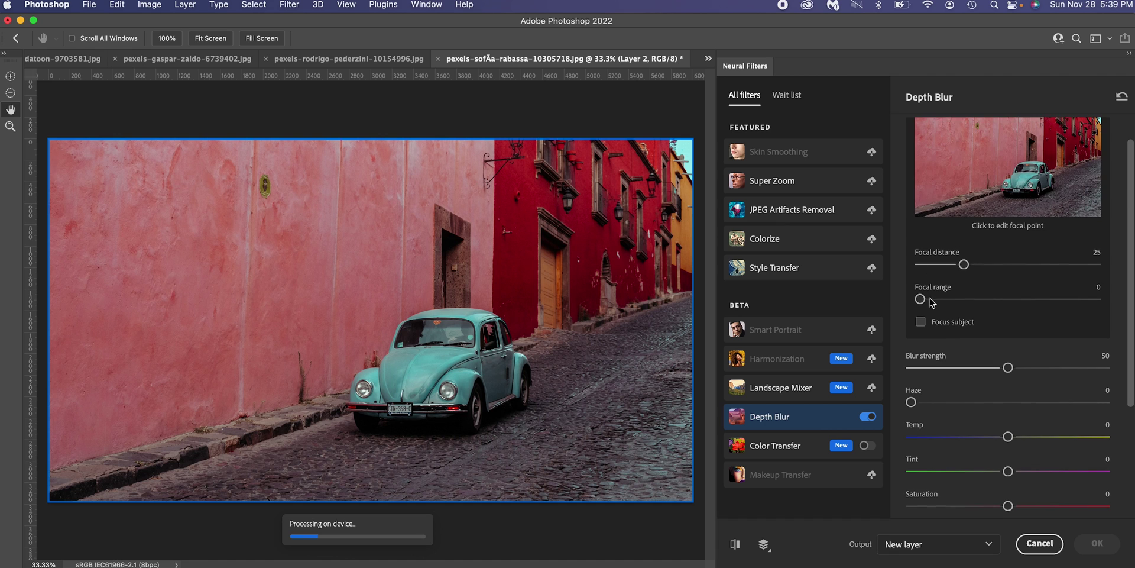
click(922, 320)
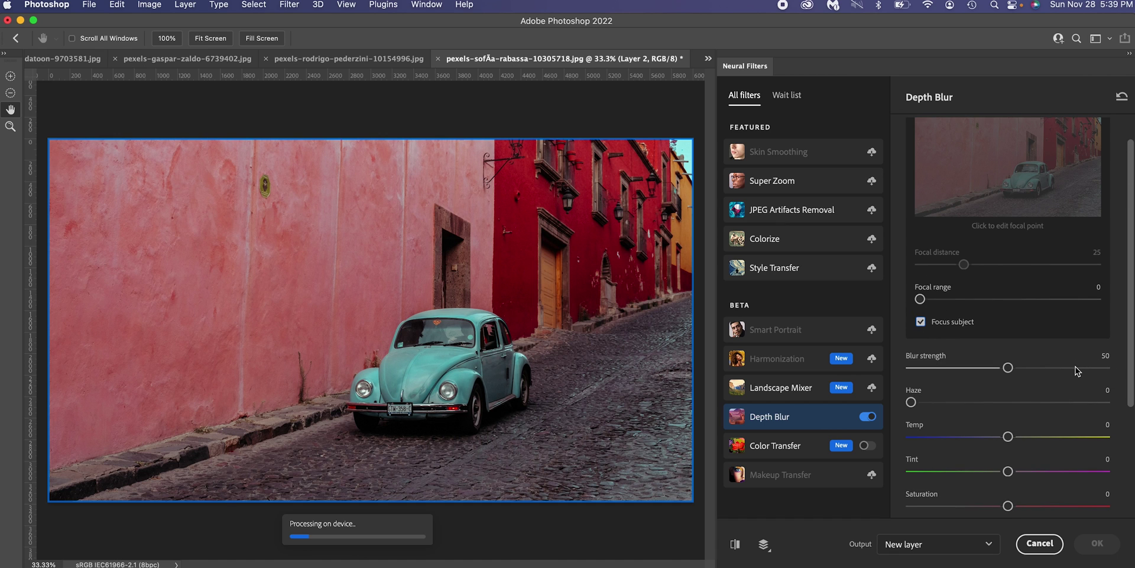
drag(1076, 371, 1132, 369)
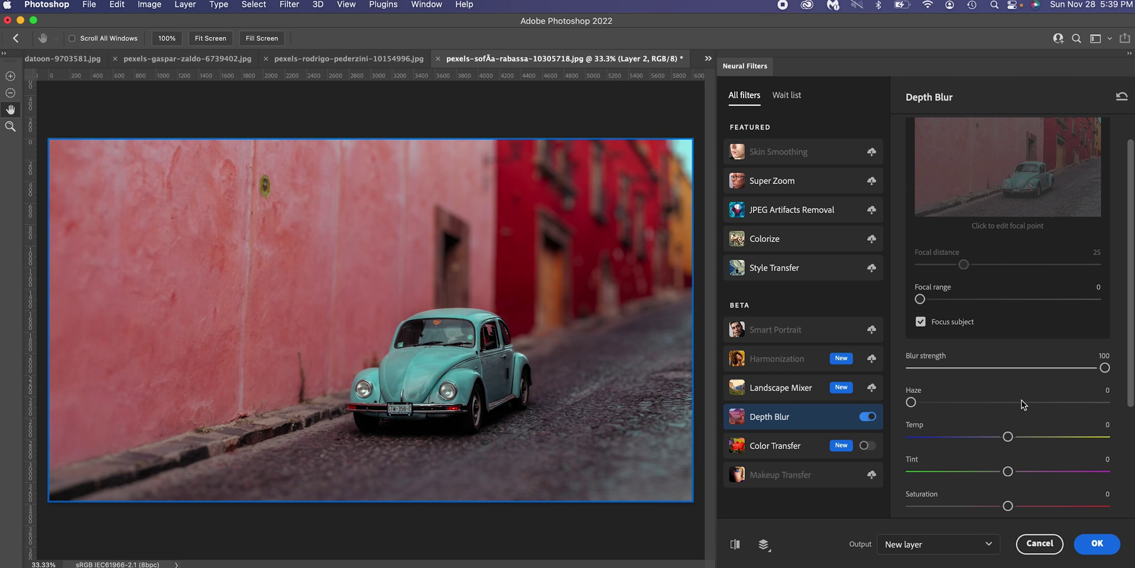
drag(1044, 367, 1034, 368)
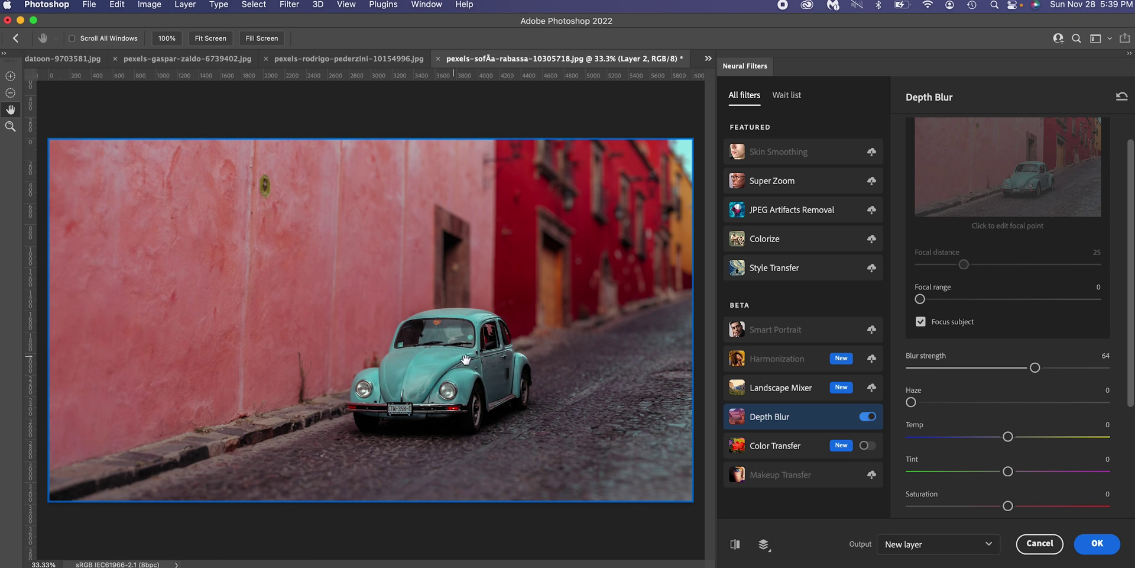
scroll(1058, 425, down, 2)
scroll(944, 420, down, 4)
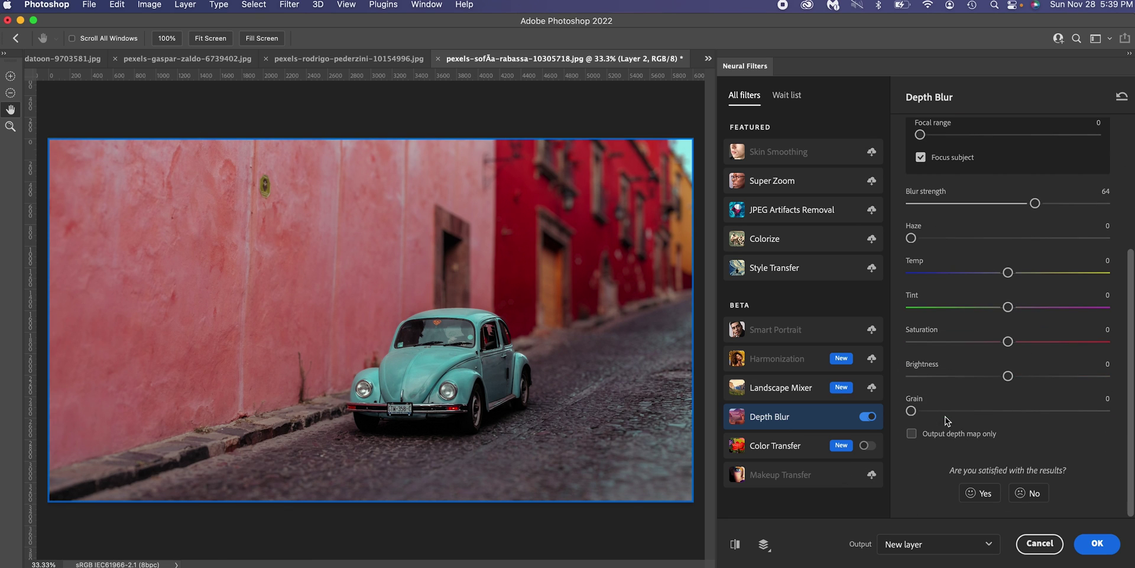
click(1097, 544)
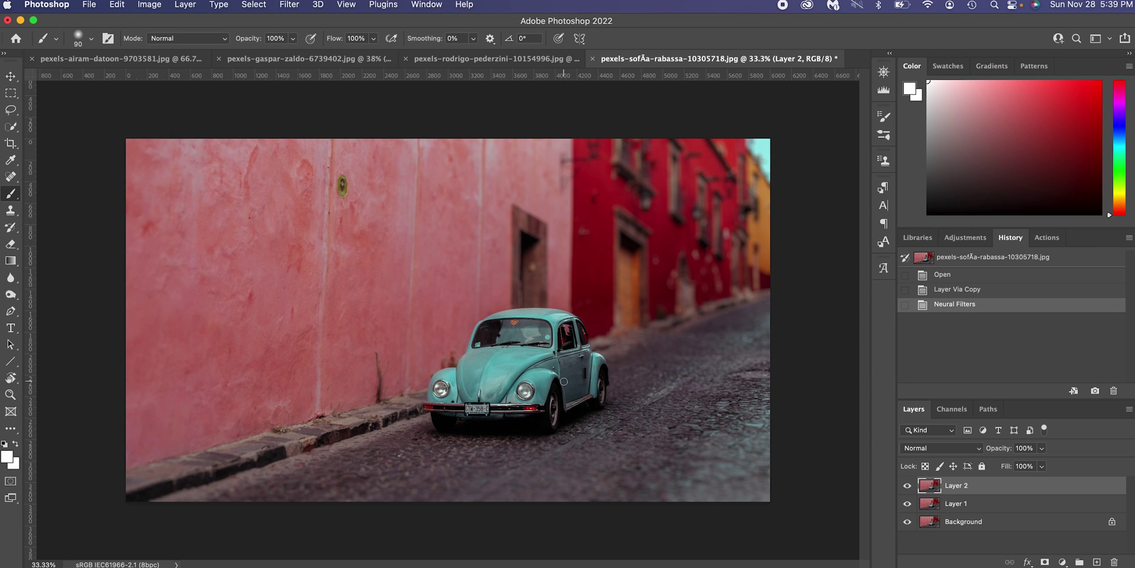
Start a Path Blur and drag its path along the car's direction of travel
scroll(564, 381, up, 5)
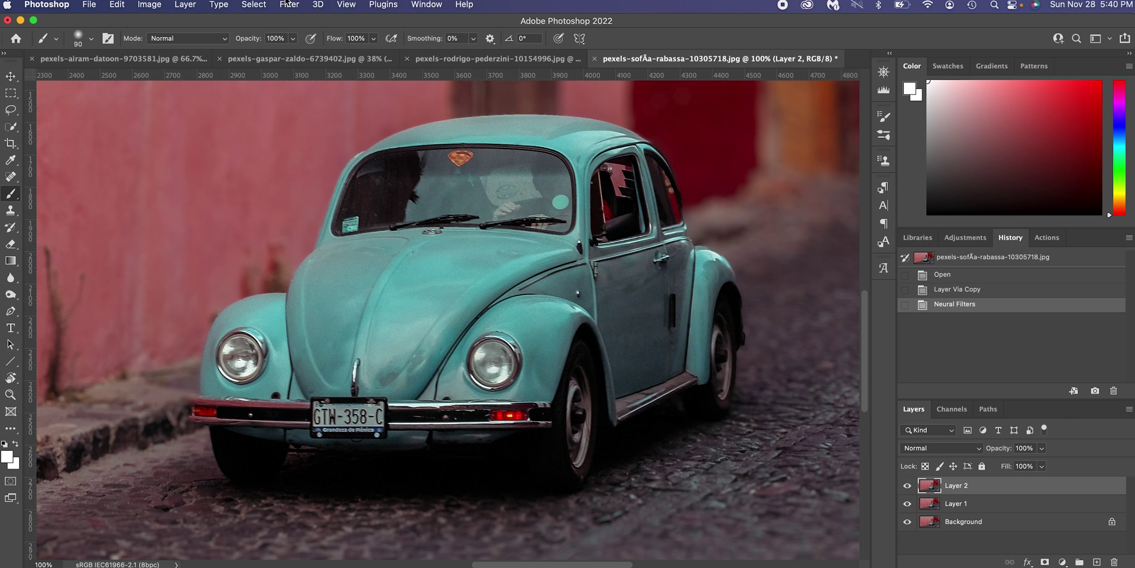
click(289, 4)
mouse_move(308, 183)
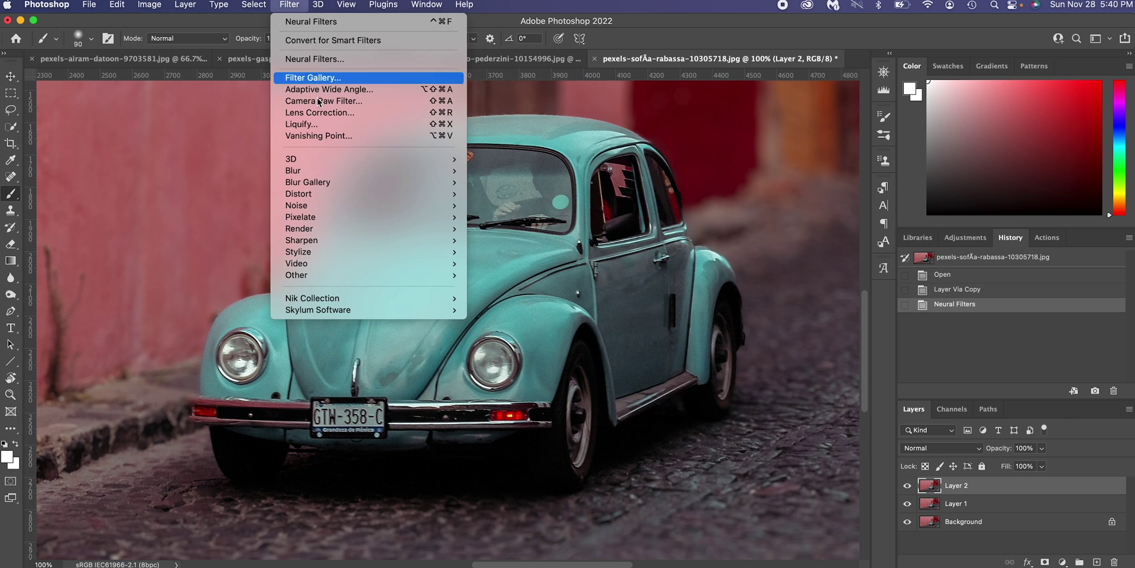
click(500, 217)
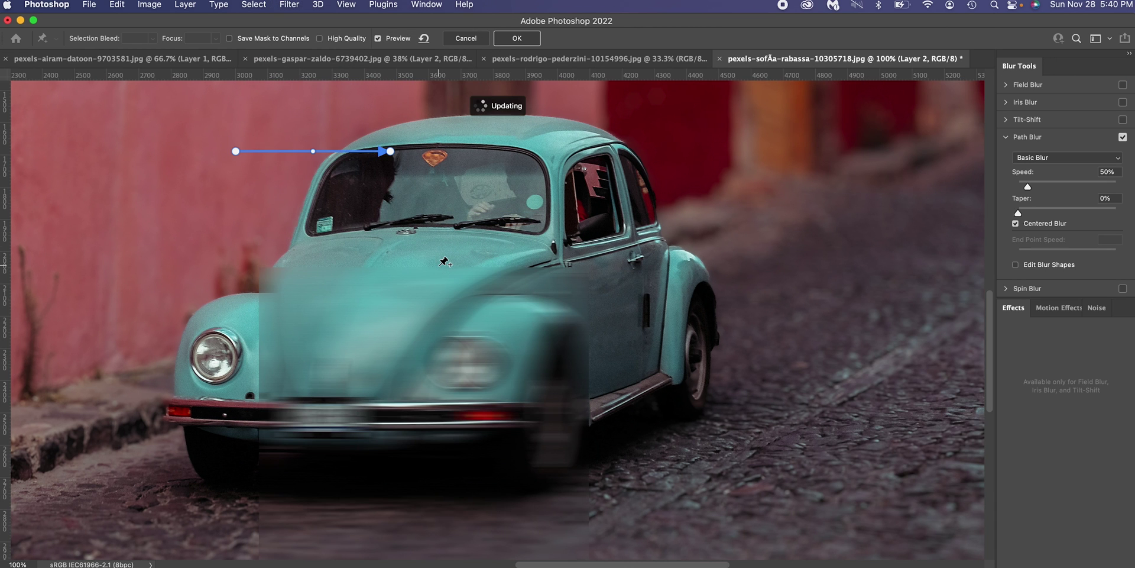
key(super+minus)
key(super+minus)
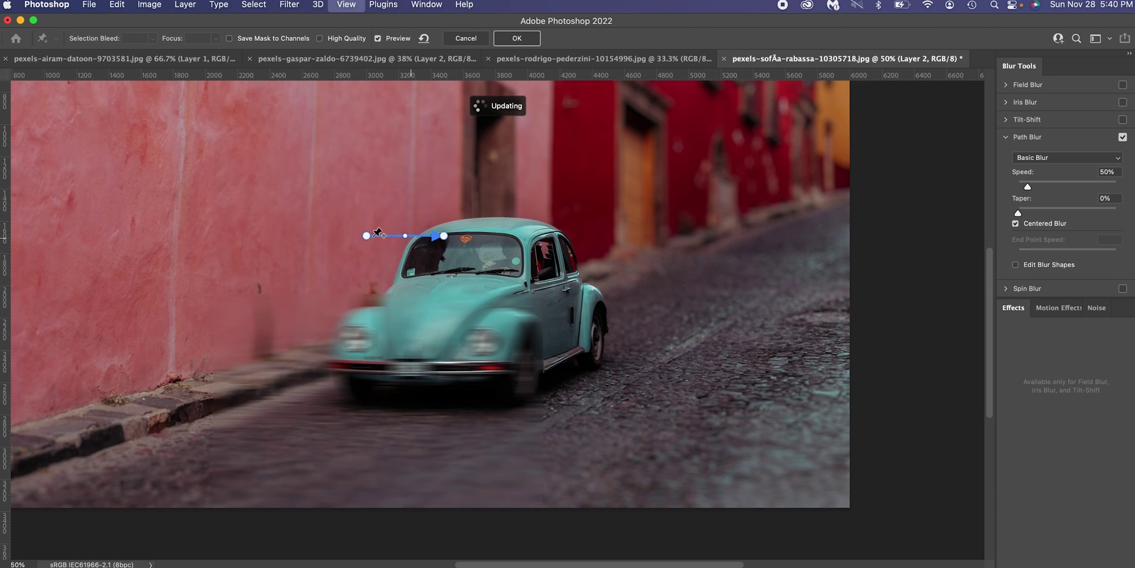
drag(367, 236, 408, 310)
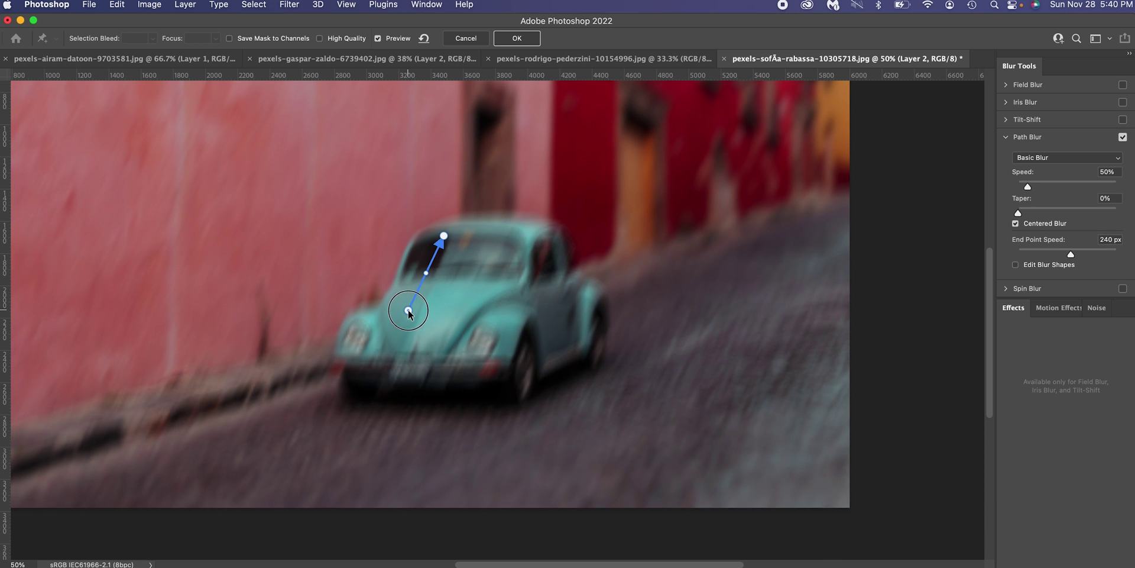
drag(445, 236, 583, 256)
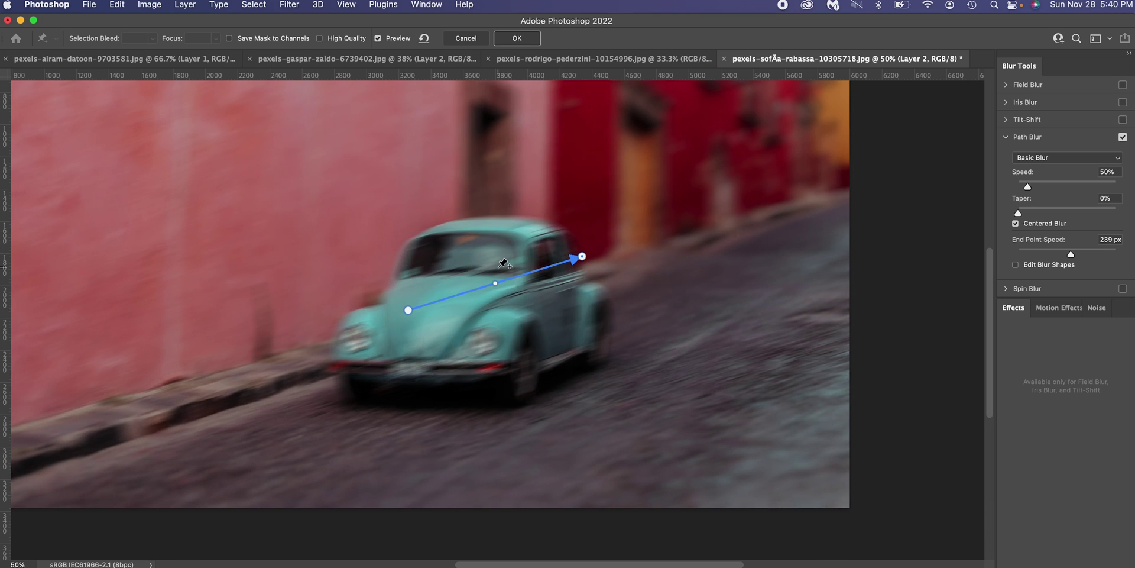
Set the path blur Speed to 3% and compare it on and off up close
drag(1029, 187, 1017, 188)
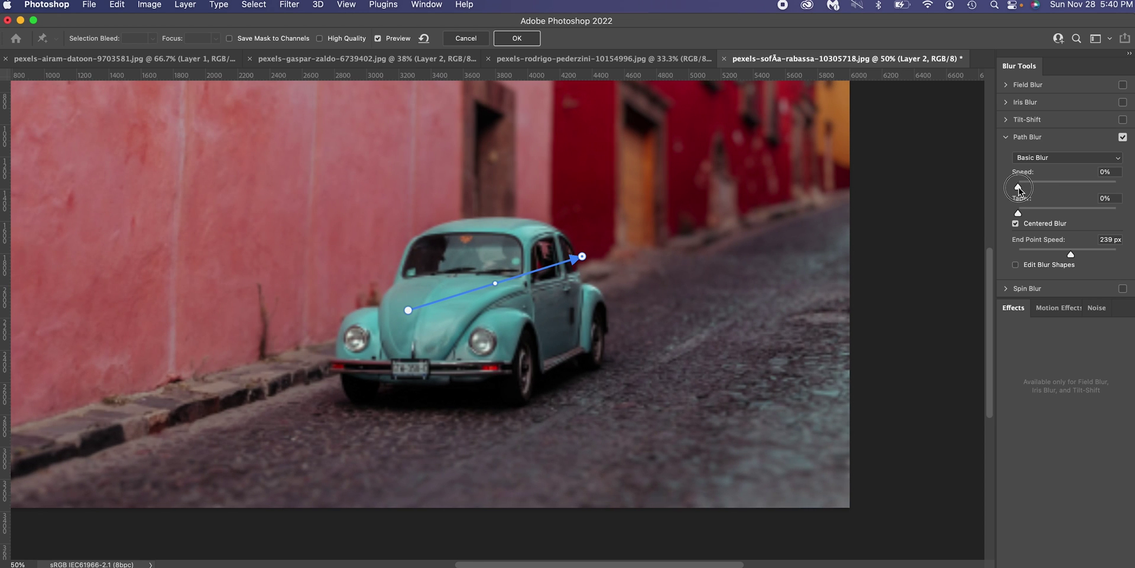
drag(1018, 188, 1019, 188)
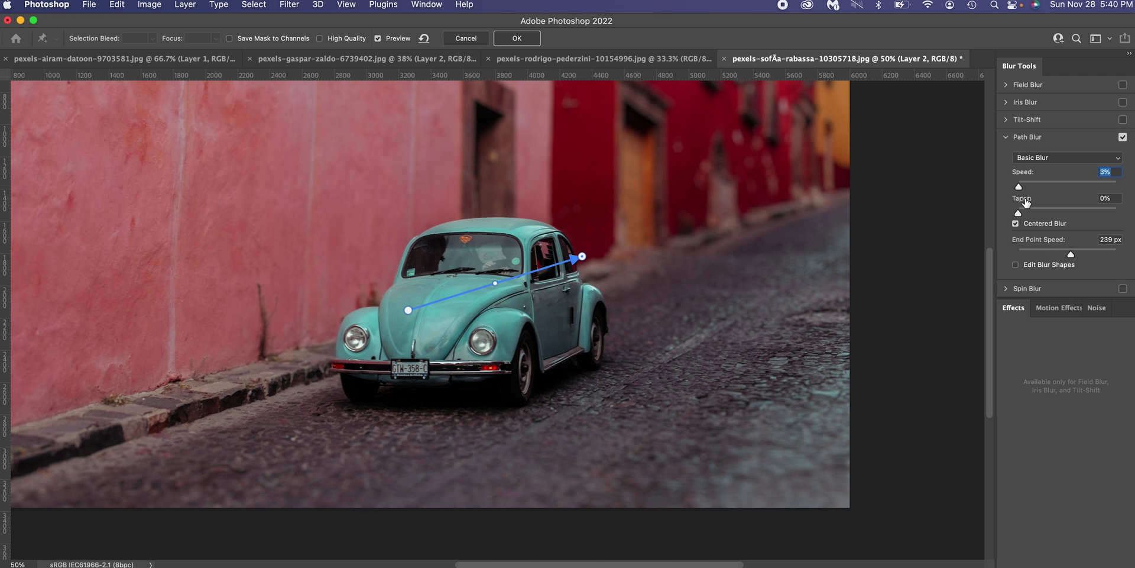
click(1122, 137)
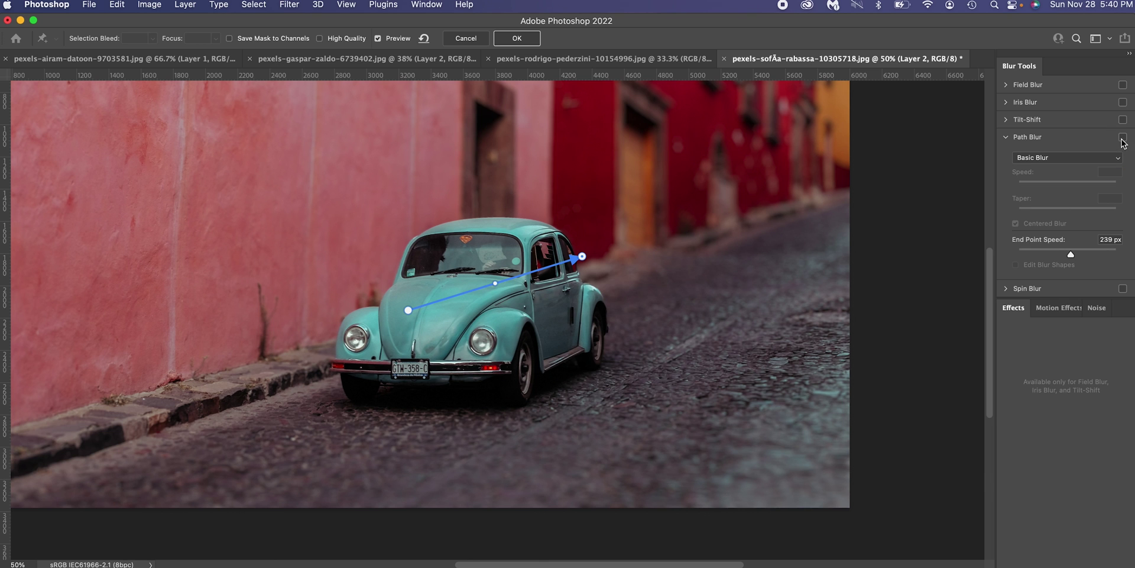
click(1122, 137)
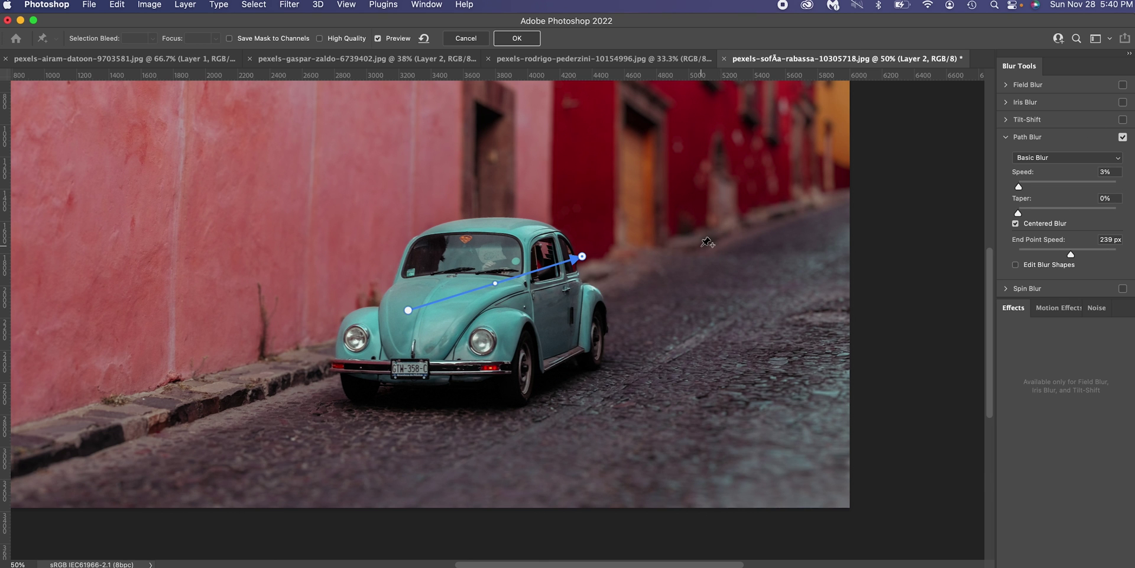
key(super+equal)
key(super+equal)
key(super+equal)
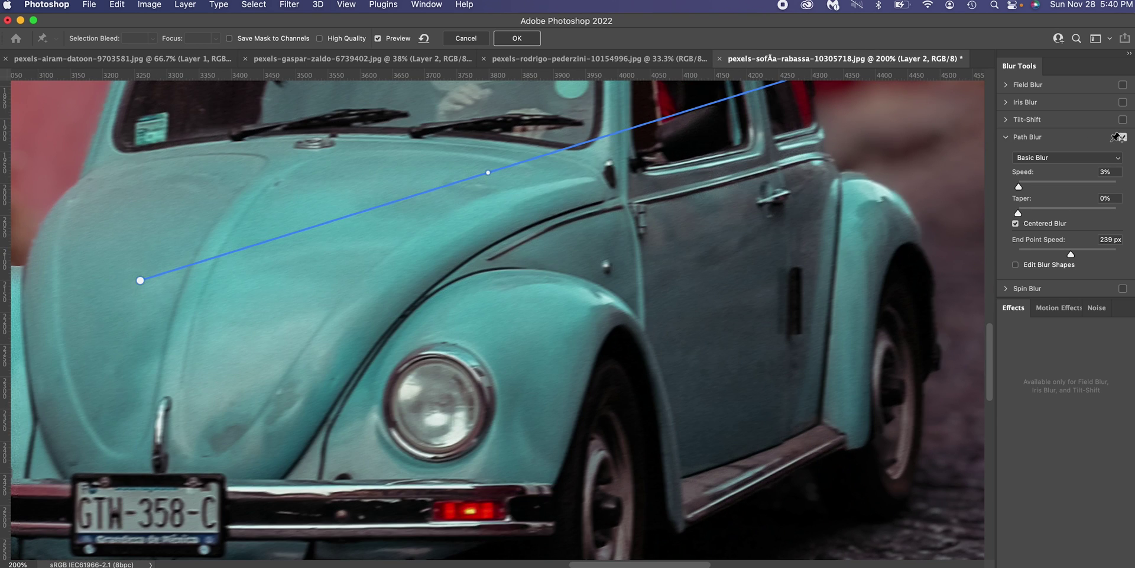
click(1122, 138)
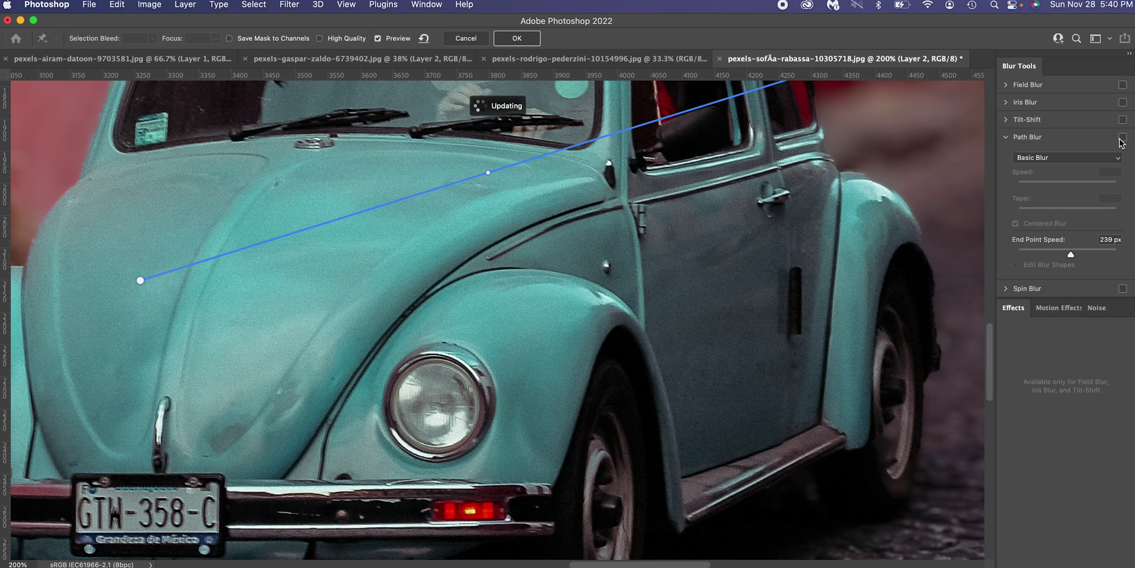
click(1123, 138)
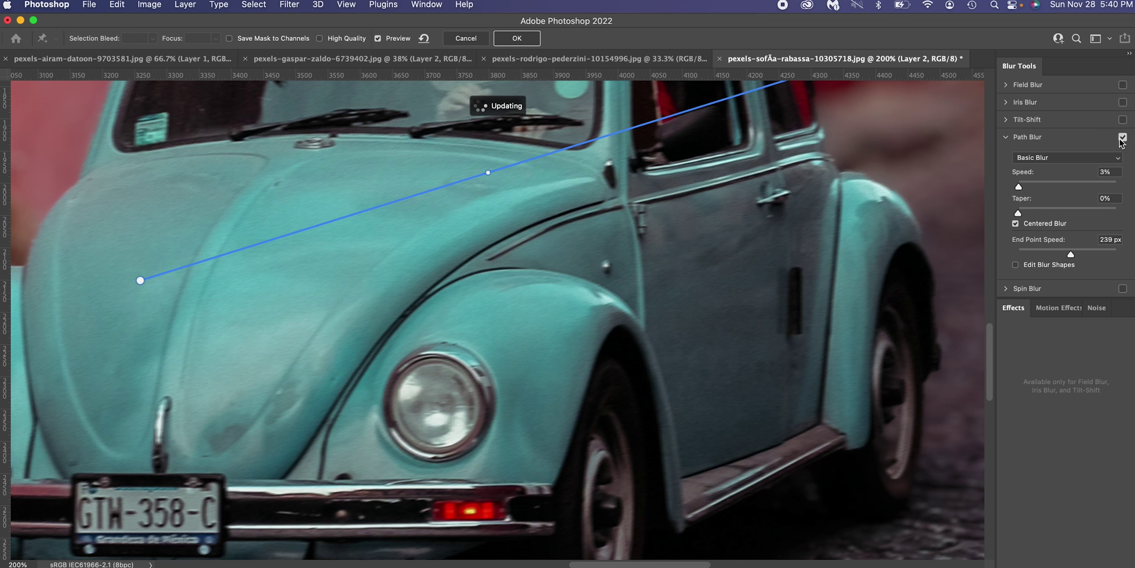
key(super+0)
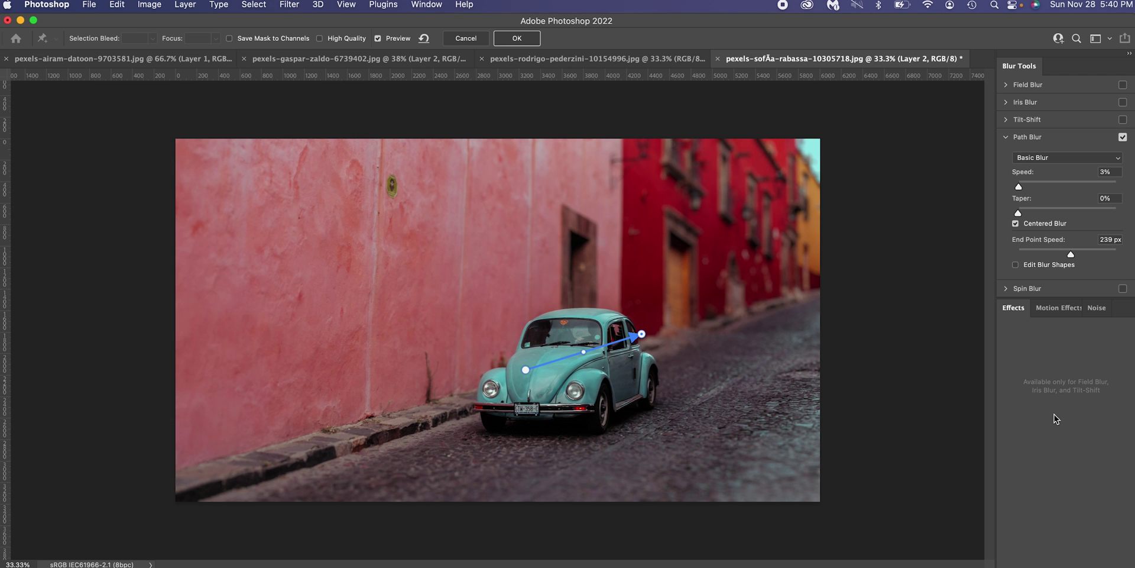
click(529, 44)
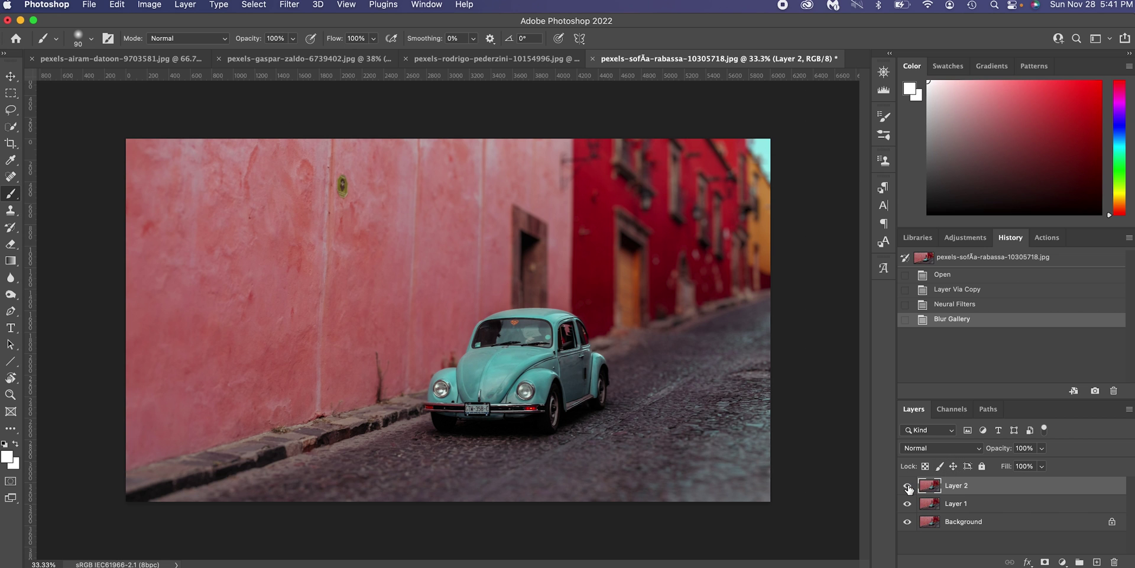
Compare Layer 2's path blur by toggling visibility, then show the seated-woman beach photo
click(907, 486)
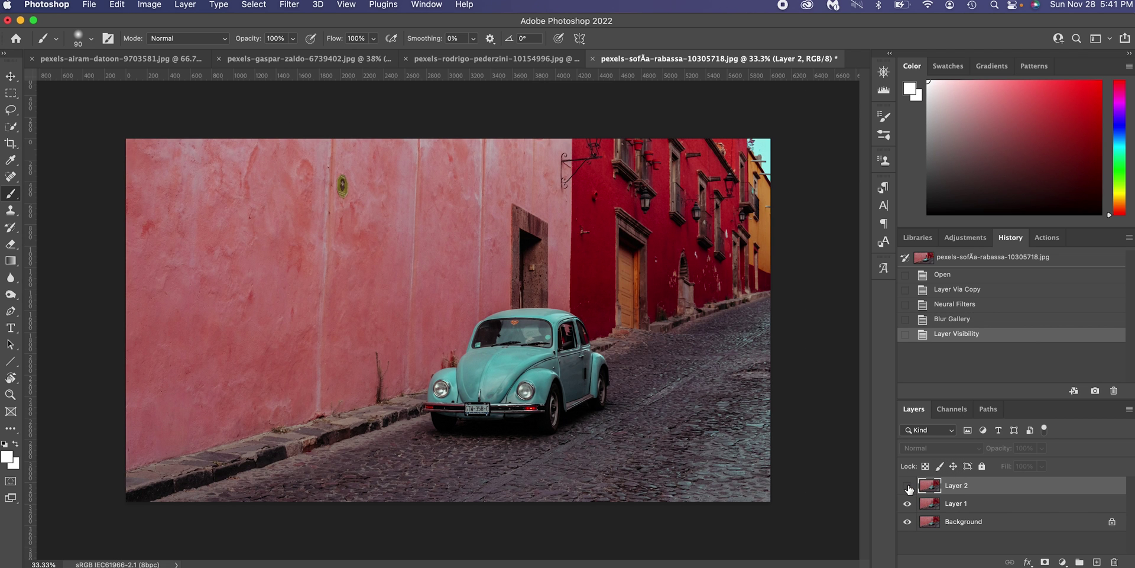
click(907, 485)
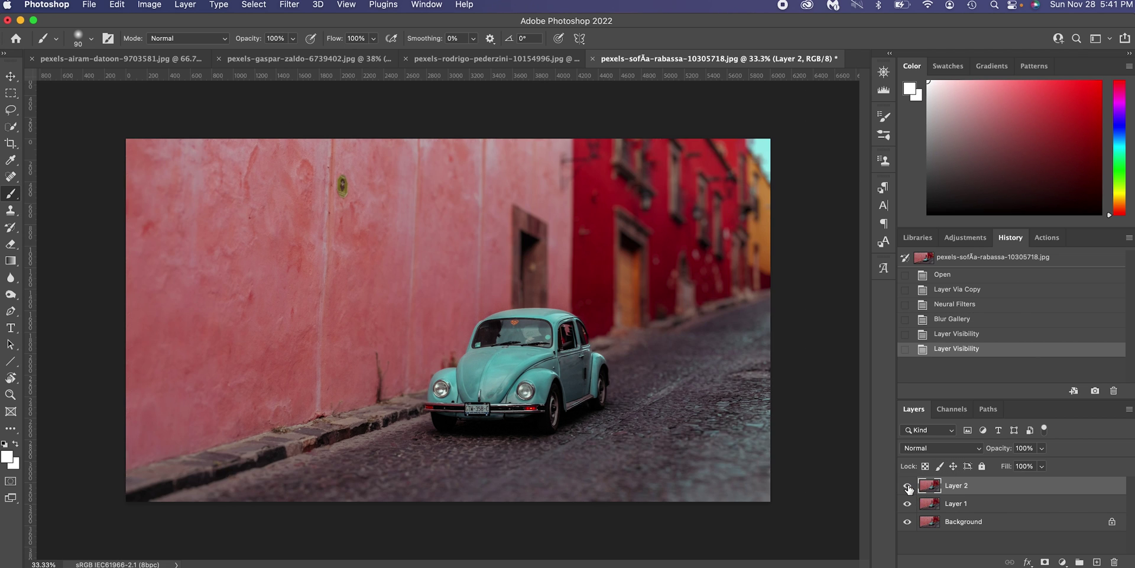
click(907, 485)
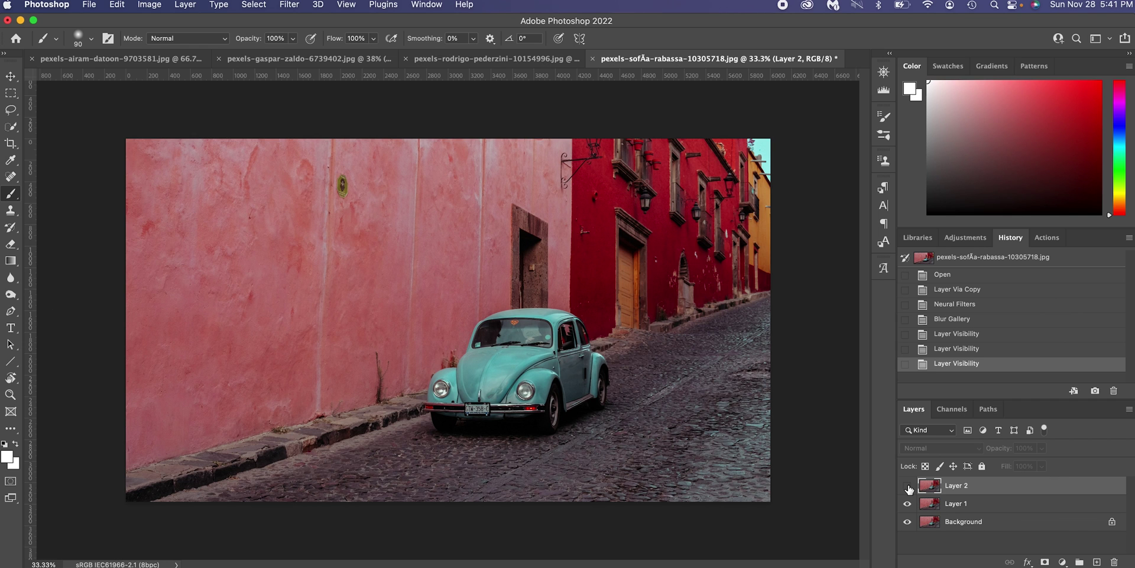
click(907, 485)
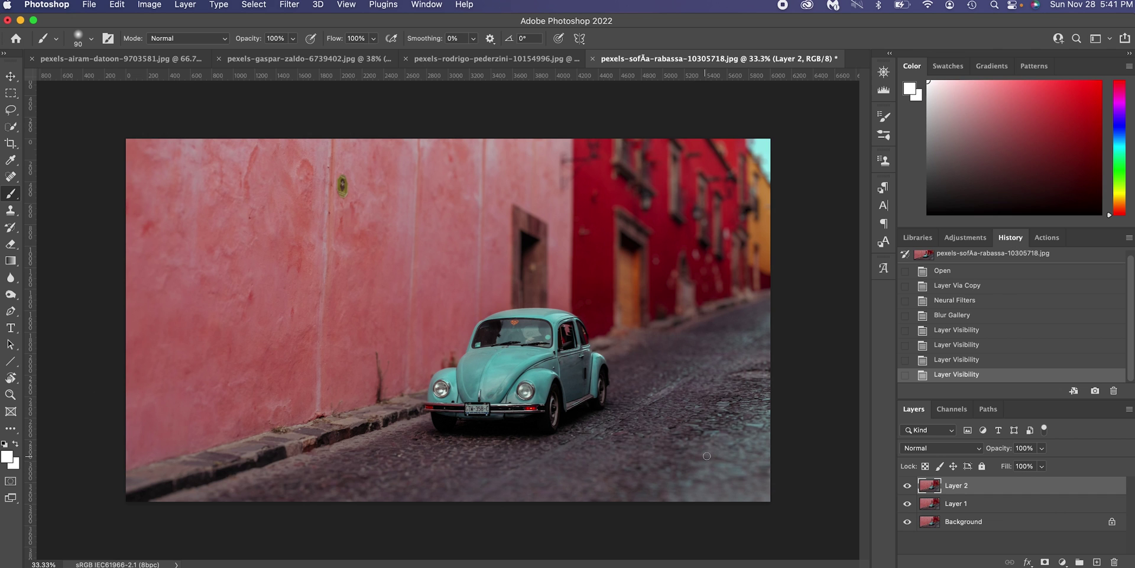
click(518, 58)
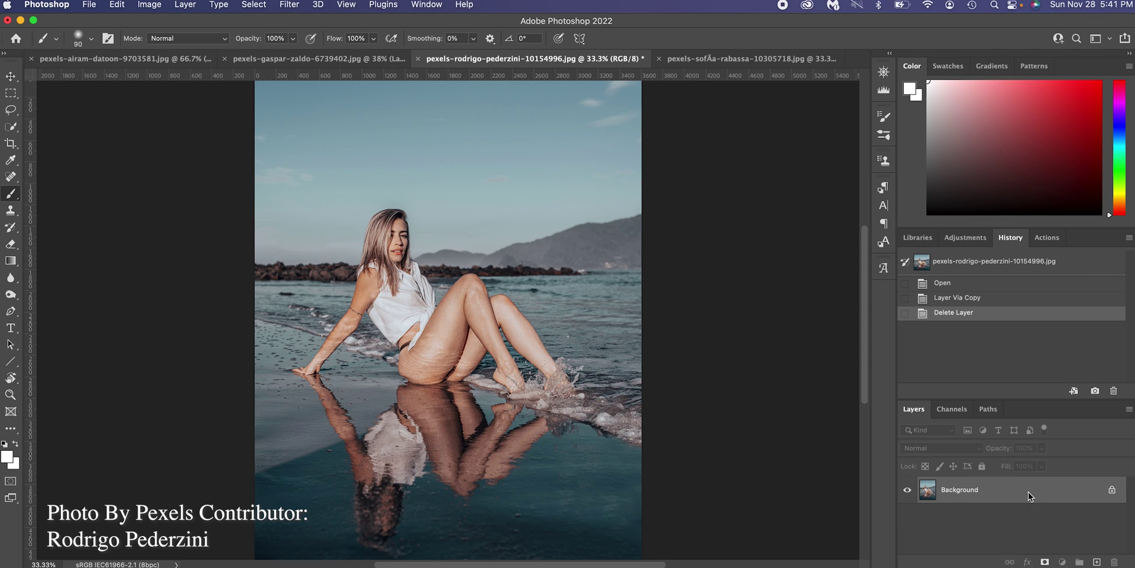
Duplicate the seated-woman beach photo onto a new layer with Cmd+J
key(super+j)
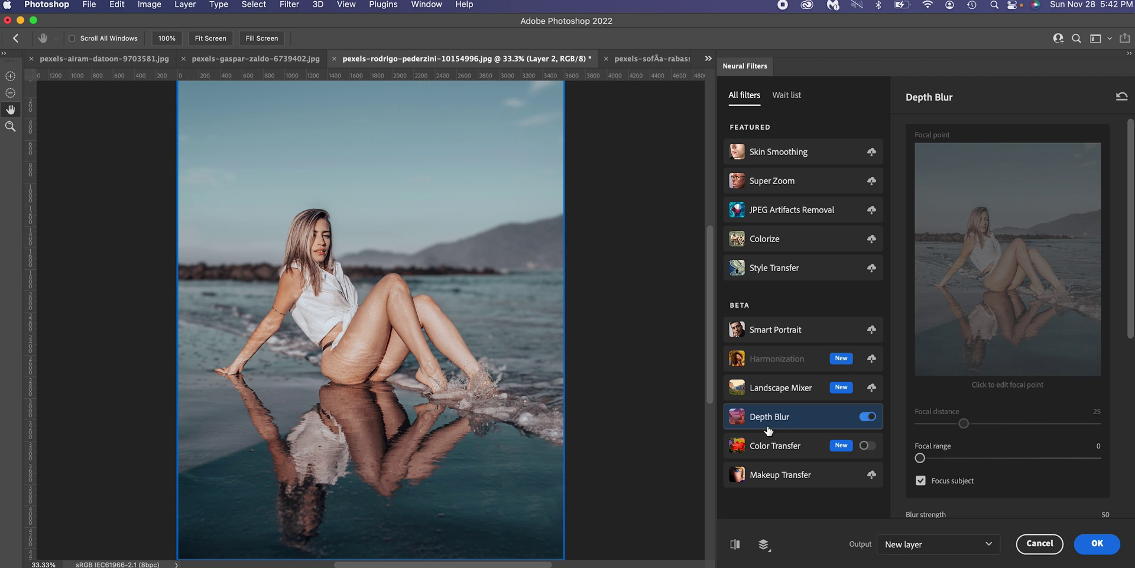
Push the Depth Blur strength slider up to 100
scroll(1002, 460, down, 3)
drag(1008, 383, 1106, 383)
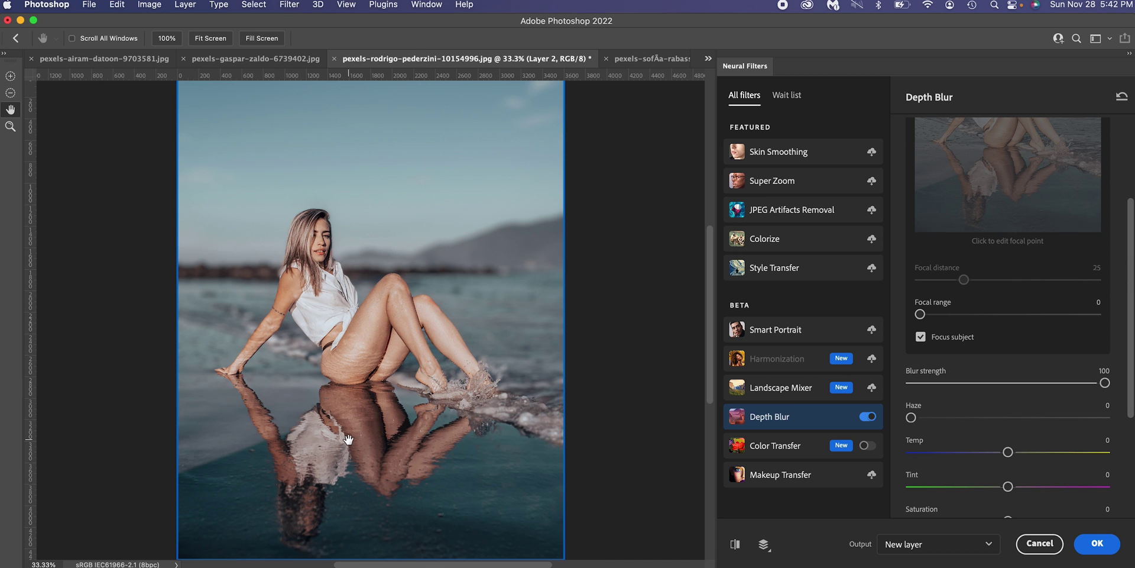
scroll(349, 439, up, 2)
scroll(292, 456, up, 1)
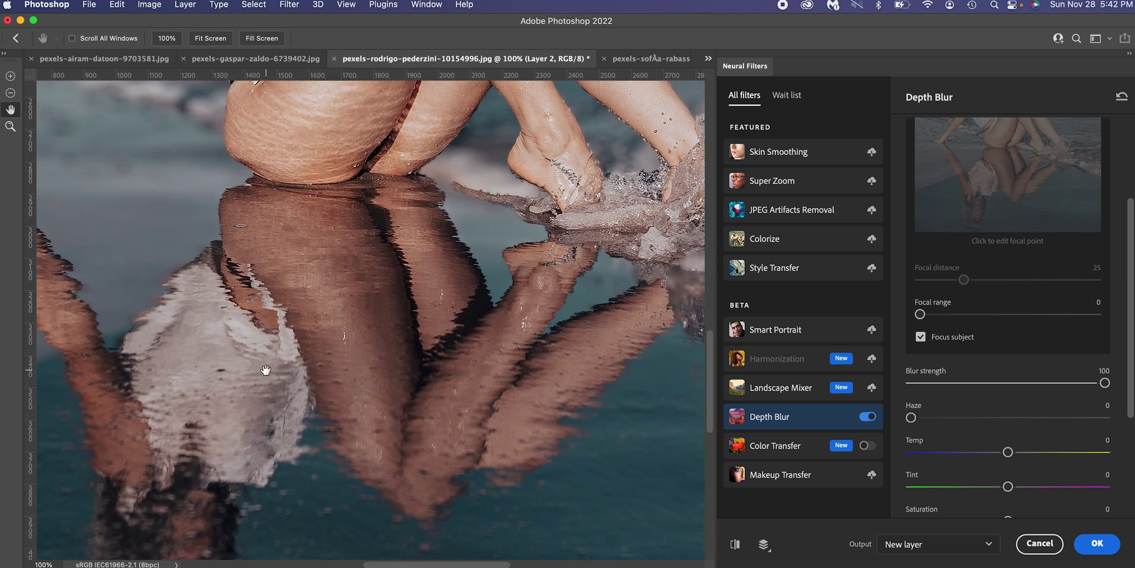
Pan across the reflection, legs and splash, then inspect the woman's hair edge close up
drag(265, 370, 425, 235)
drag(492, 266, 630, 159)
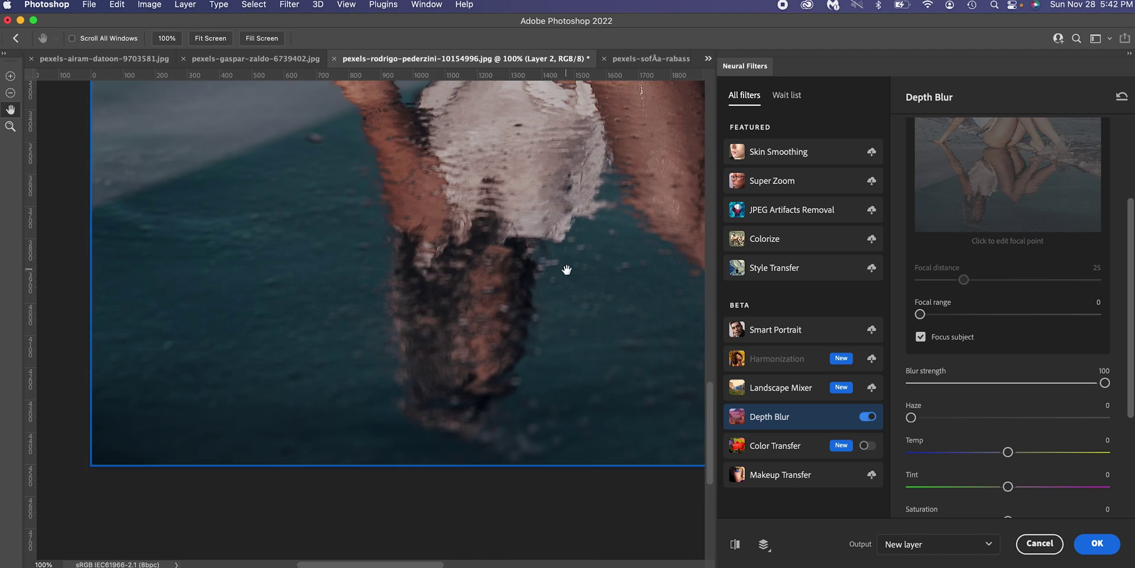
drag(566, 269, 254, 310)
drag(324, 231, 424, 297)
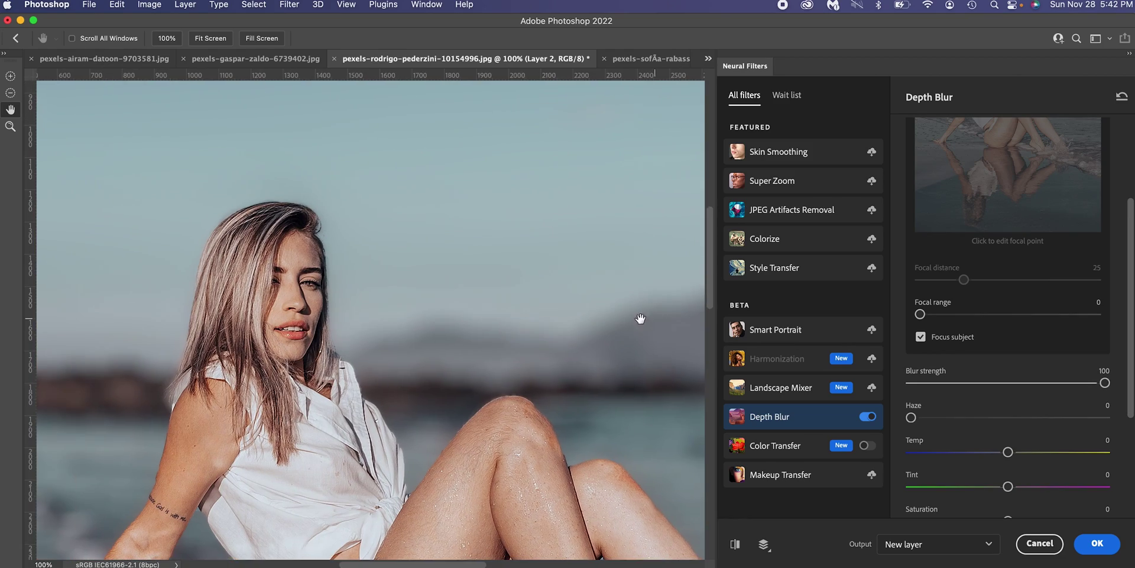
scroll(471, 284, down, 3)
scroll(472, 284, left, 3)
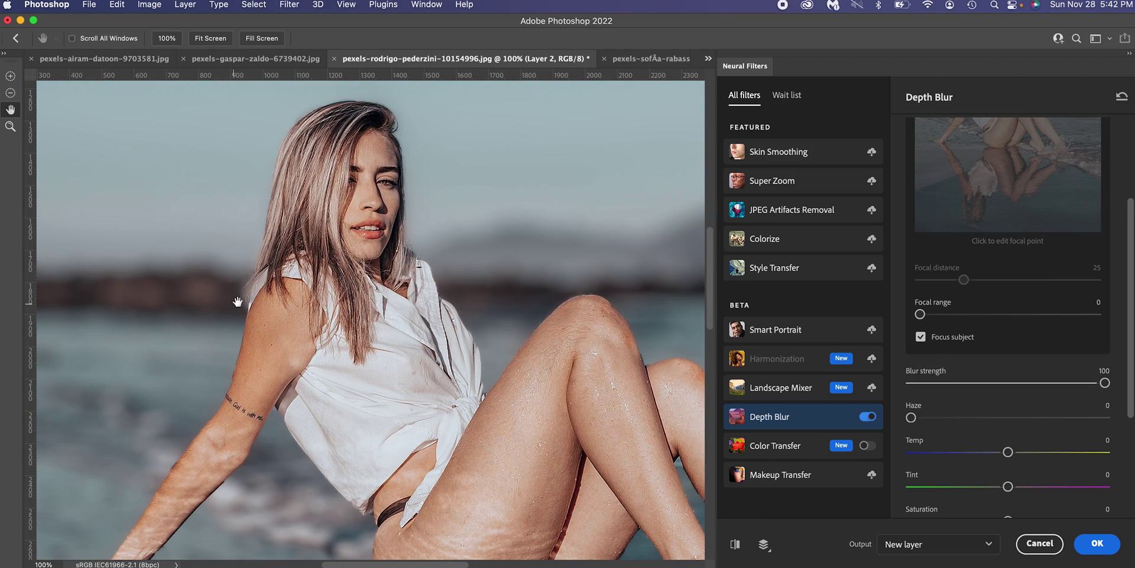
scroll(358, 367, up, 5)
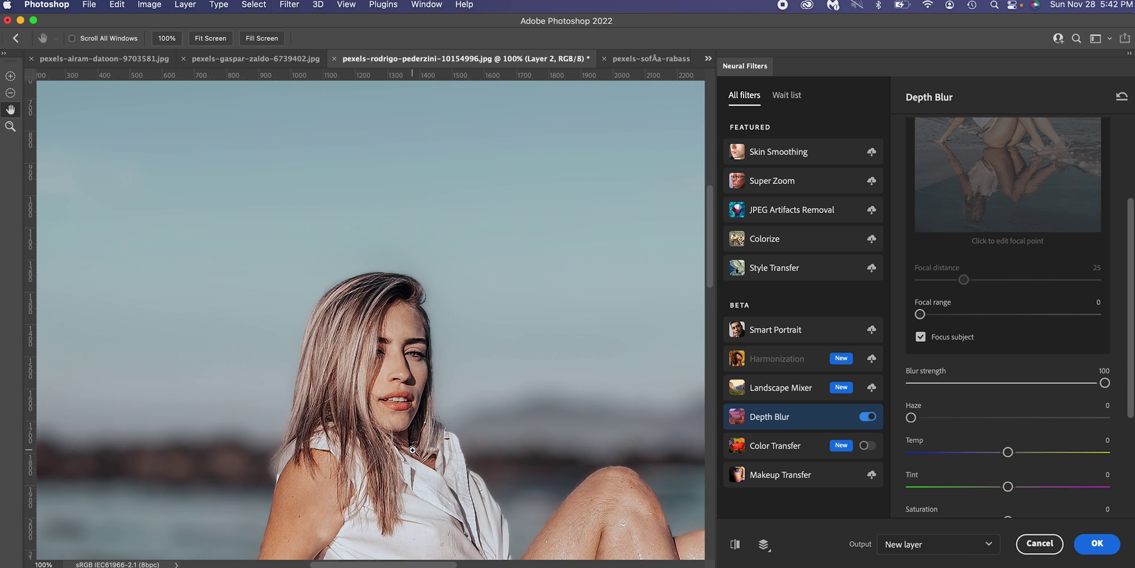
scroll(392, 456, up, 5)
scroll(392, 456, up, 3)
mouse_move(223, 436)
mouse_down()
mouse_move(263, 363)
mouse_move(422, 301)
mouse_up()
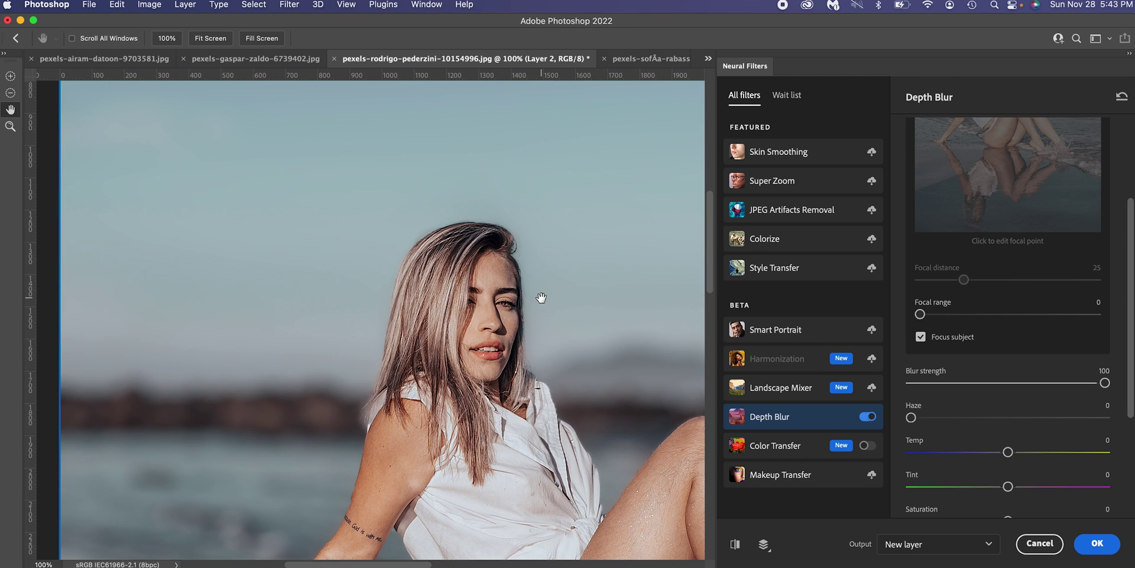
key(ctrl+minus)
key(ctrl+minus)
key(ctrl+minus)
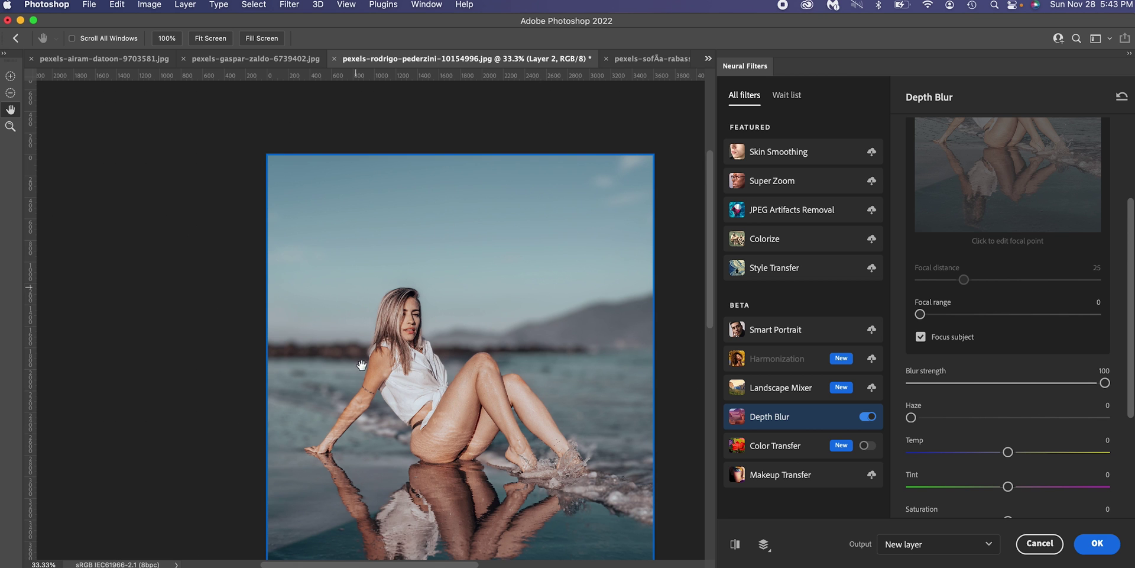
click(518, 370)
click(379, 423)
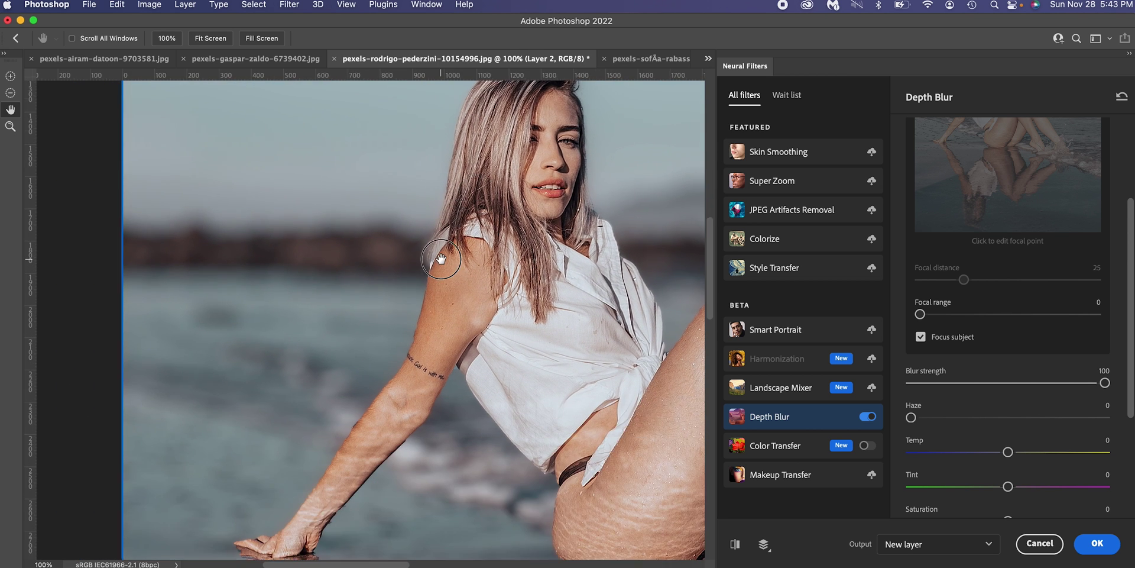
key(ctrl+plus)
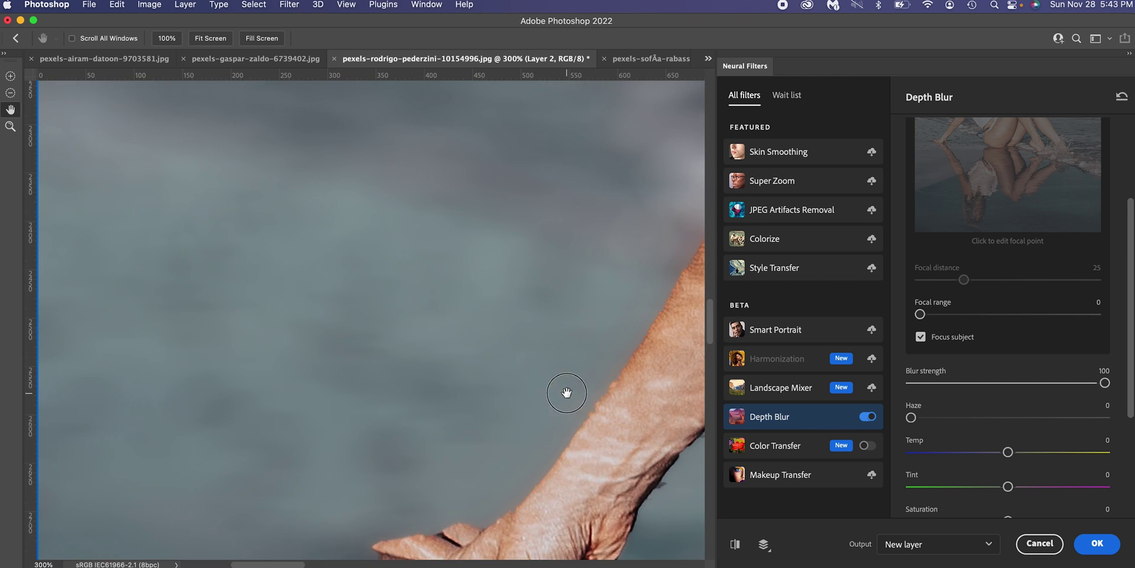
drag(567, 392, 322, 326)
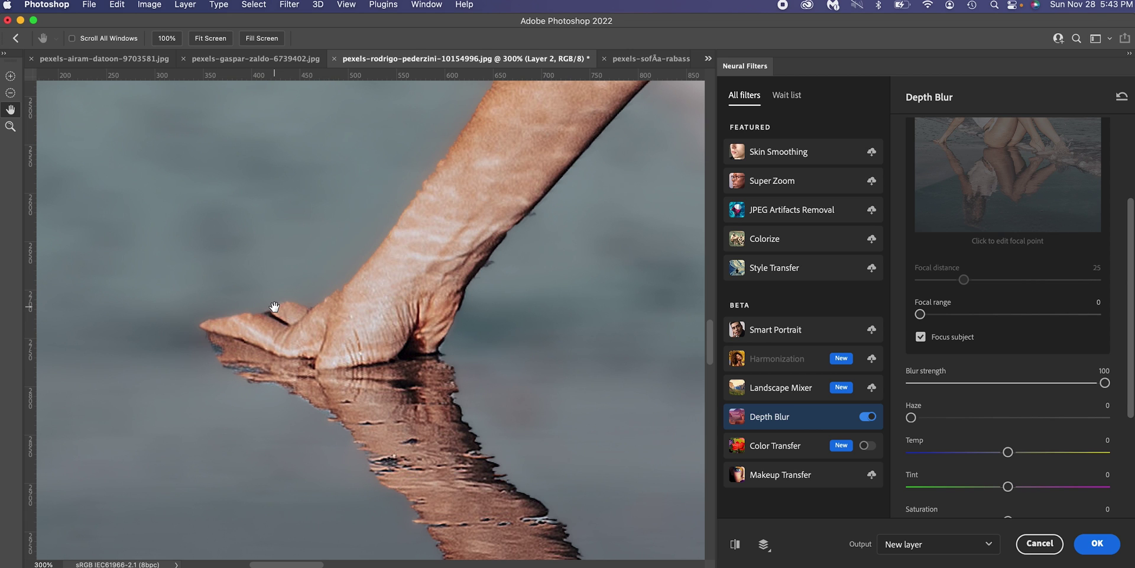
drag(271, 299, 573, 538)
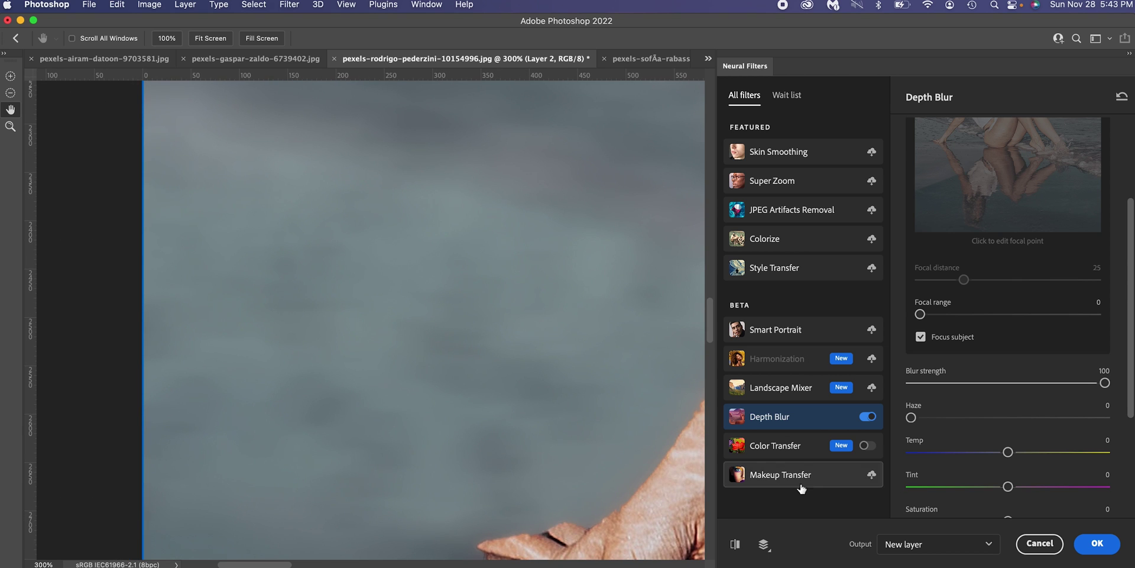
drag(557, 452, 499, 317)
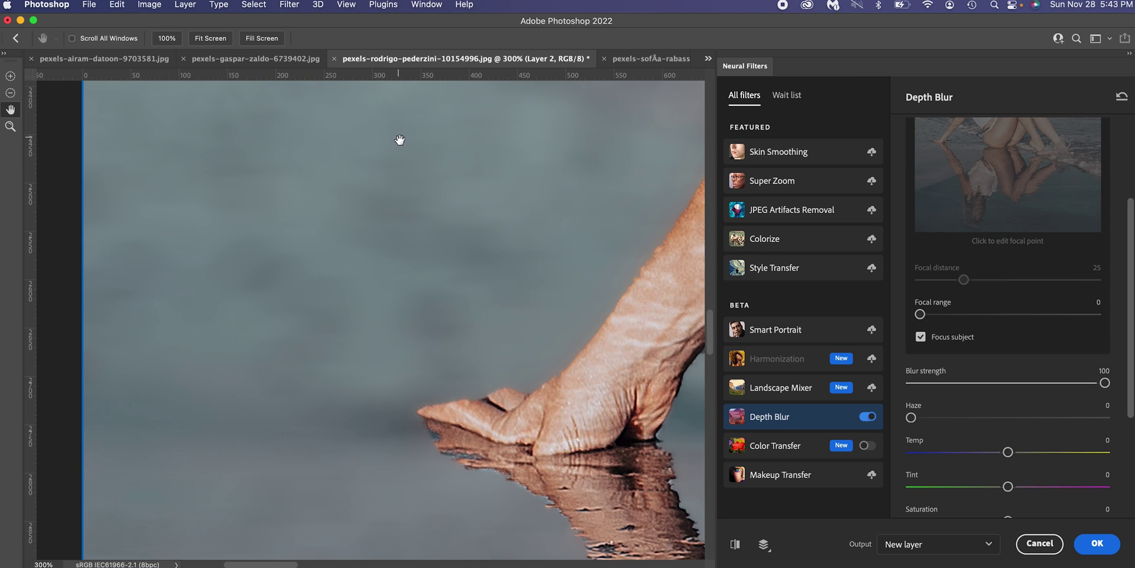
click(733, 546)
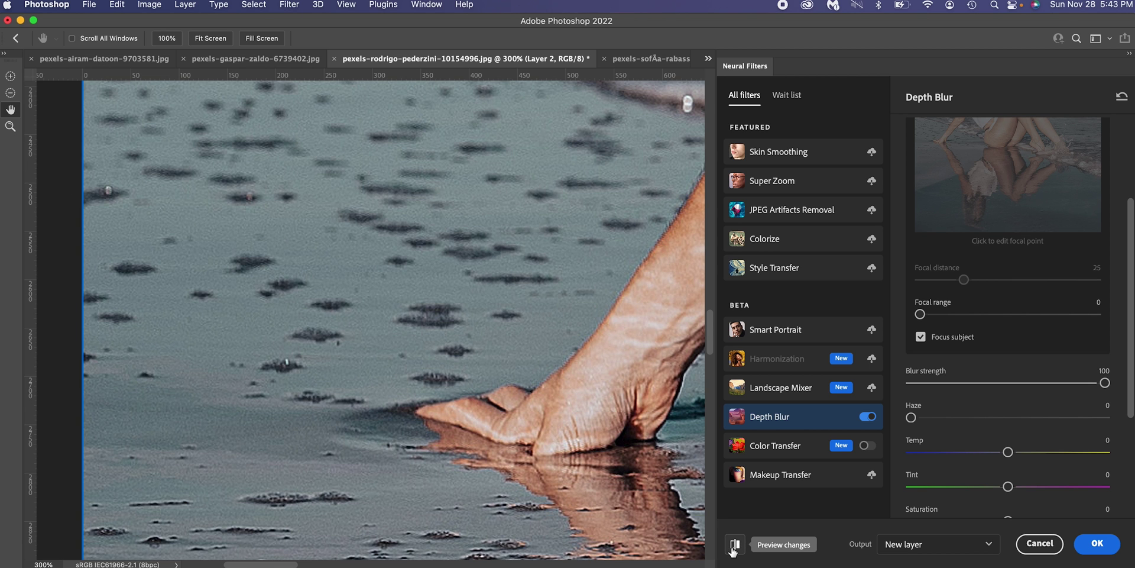
click(734, 547)
click(734, 546)
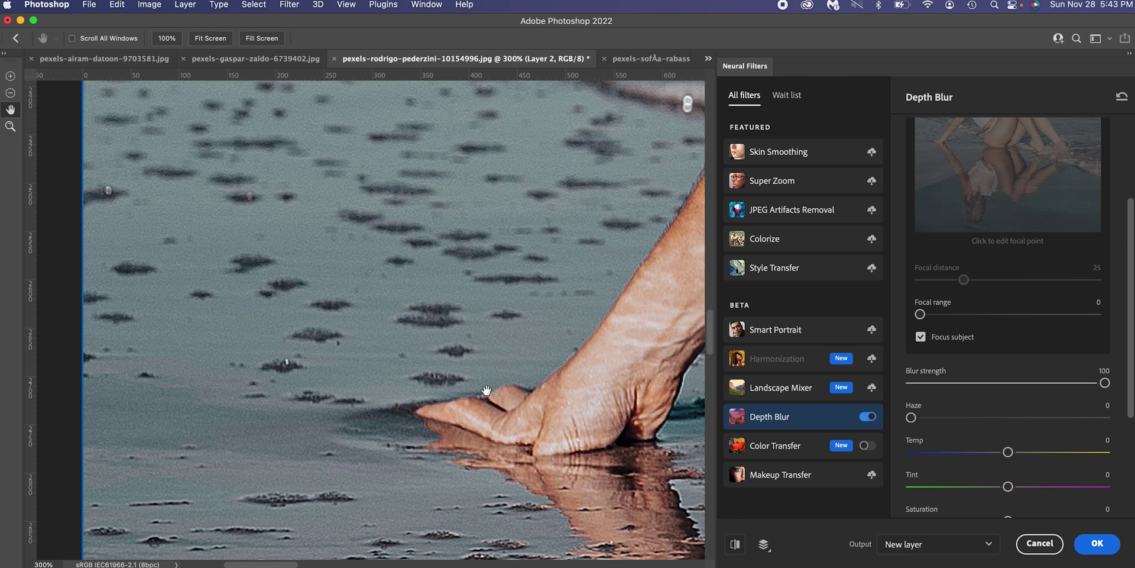
click(742, 546)
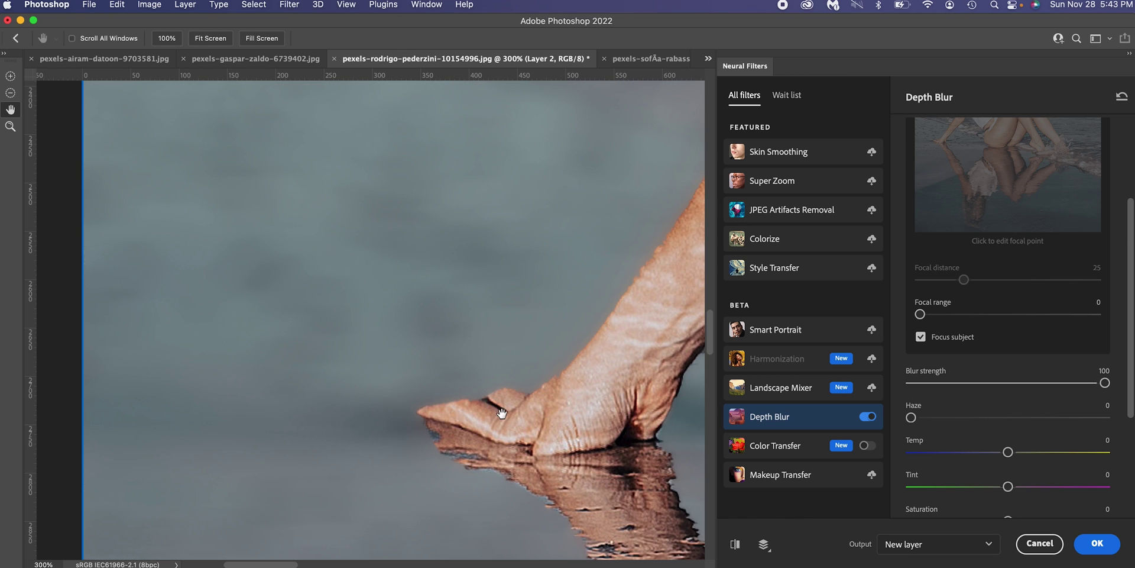
key(super+0)
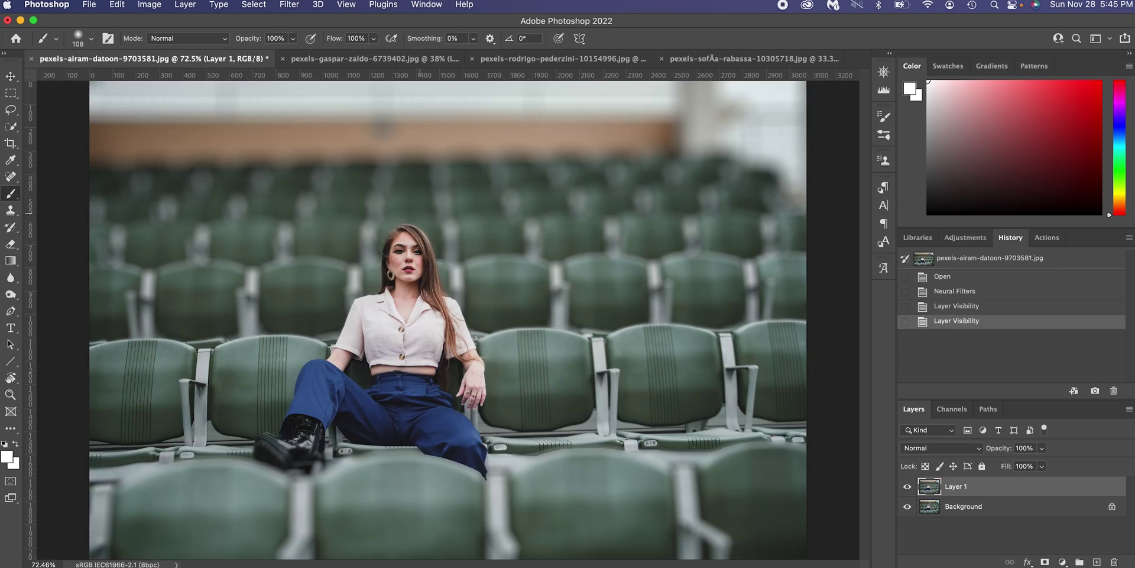
Compare blurred Layer 1 with the original by toggling it, zoomed on shoulder, hair and seat
click(907, 486)
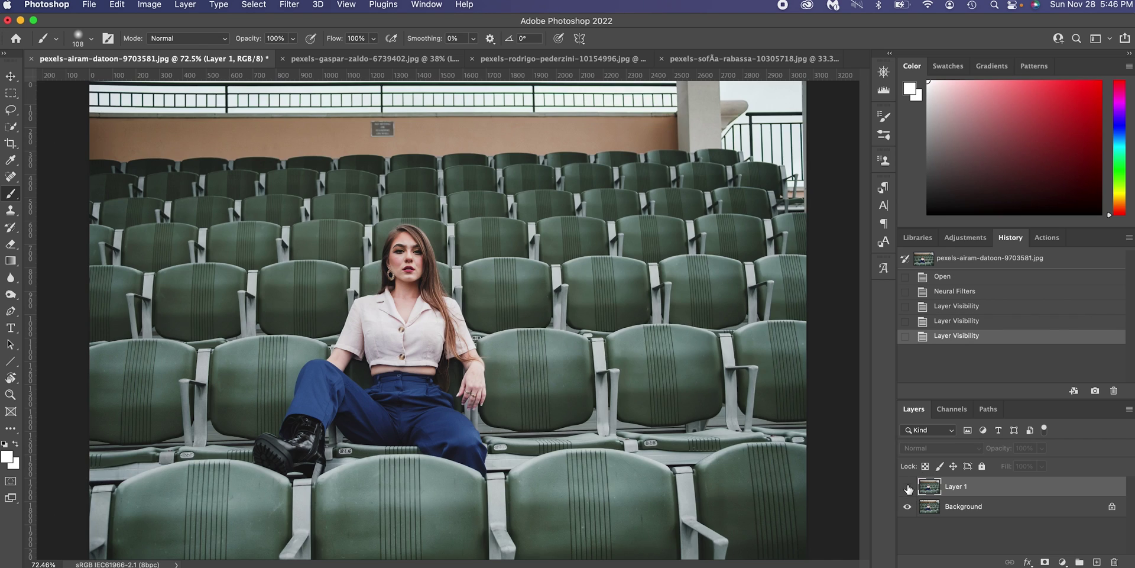
scroll(381, 319, up, 3)
scroll(379, 318, up, 3)
scroll(376, 313, up, 3)
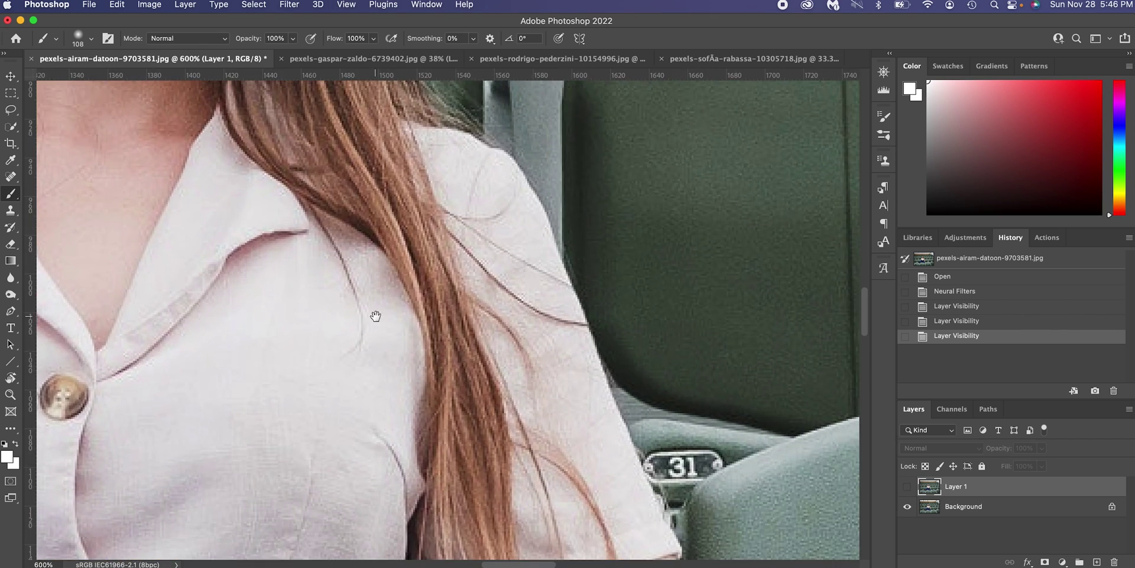
mouse_move(376, 311)
mouse_down()
mouse_move(298, 112)
mouse_move(314, 104)
mouse_up()
scroll(757, 547, down, 1)
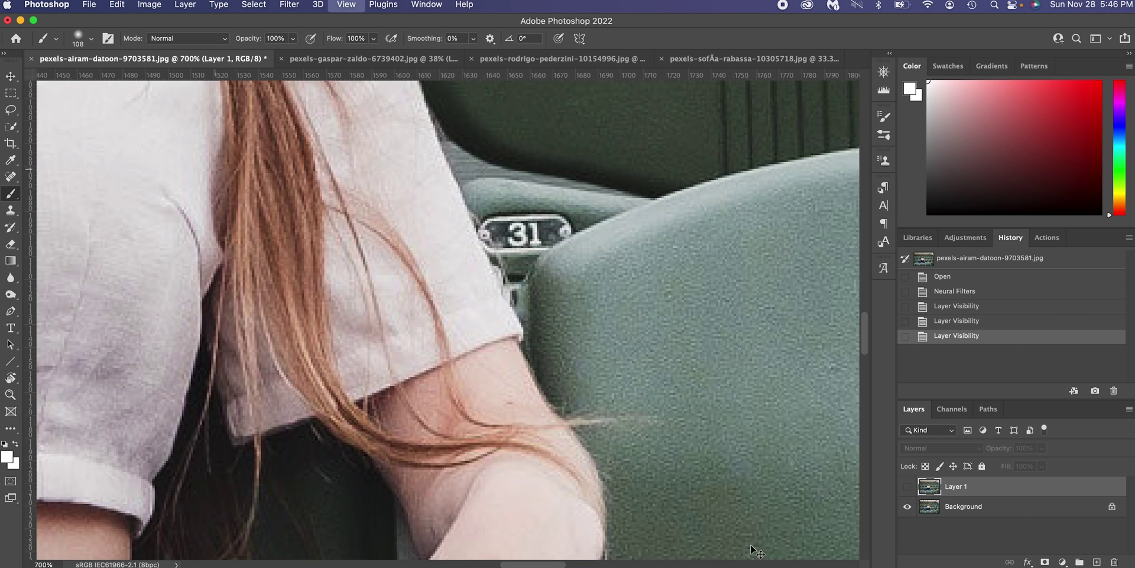
scroll(591, 414, up, 2)
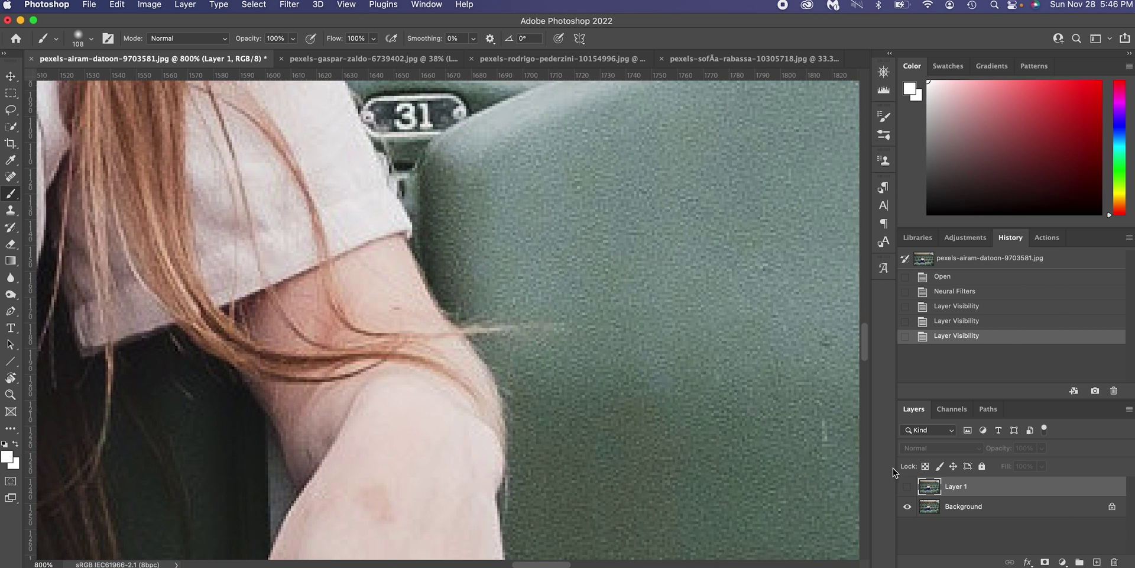
click(907, 487)
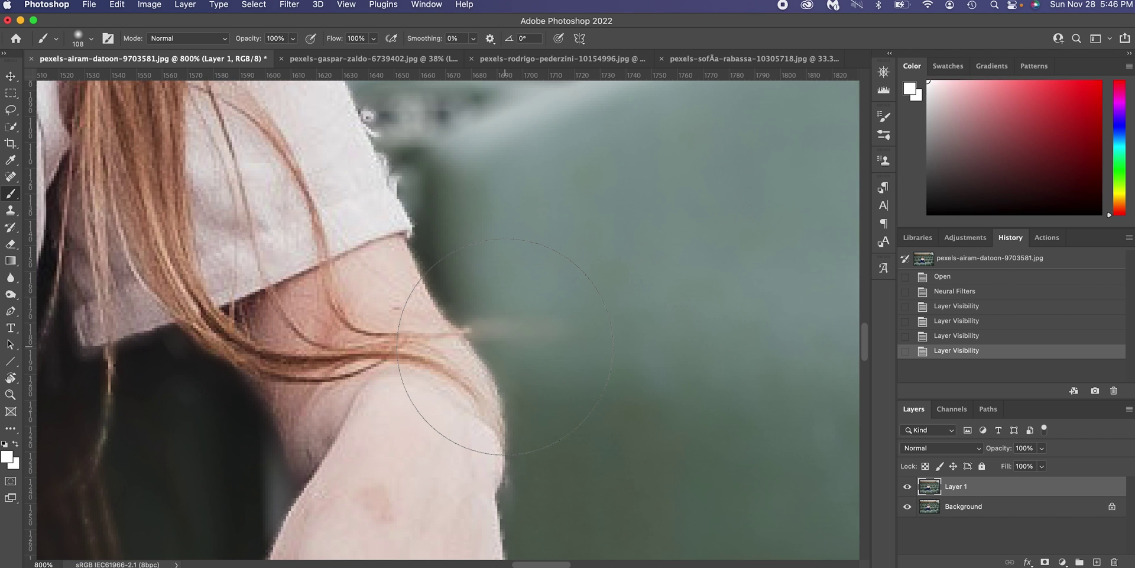
Fit the photo to the window, hide Layer 1, and select the Background layer
key(super+0)
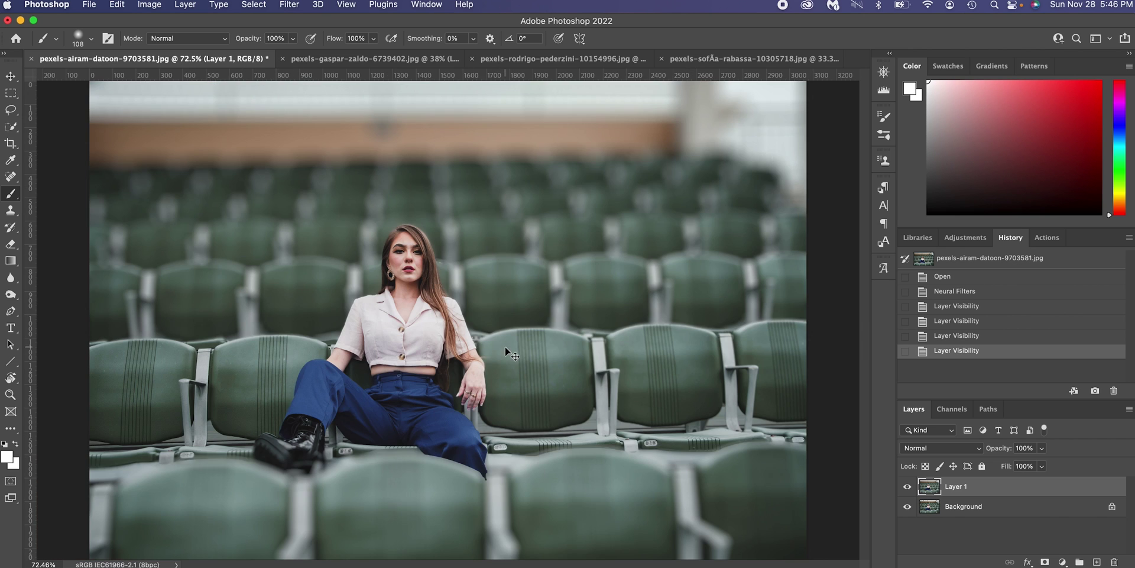
click(908, 487)
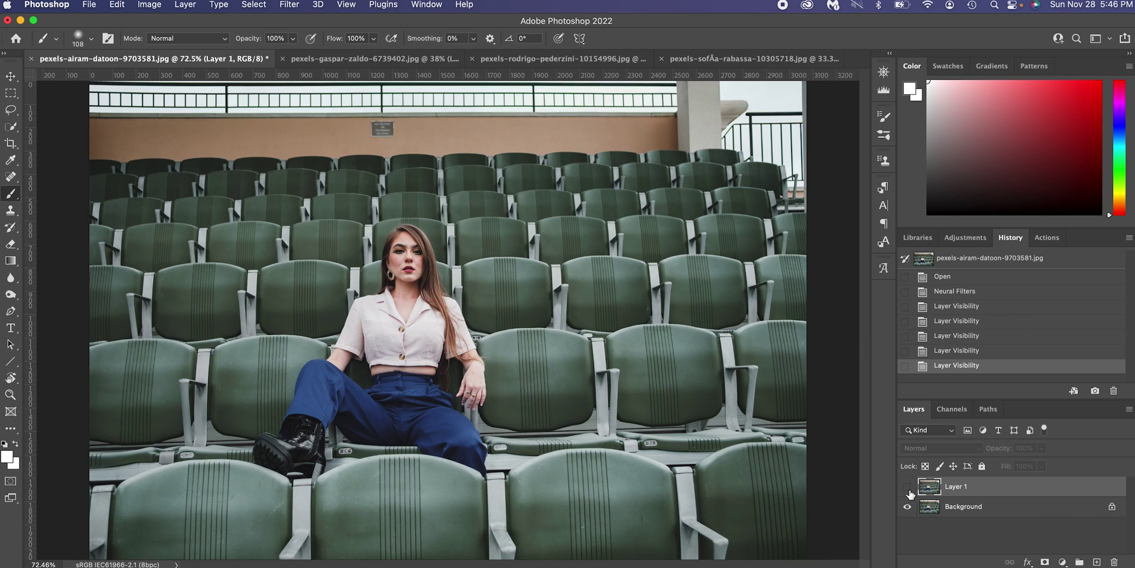
click(977, 511)
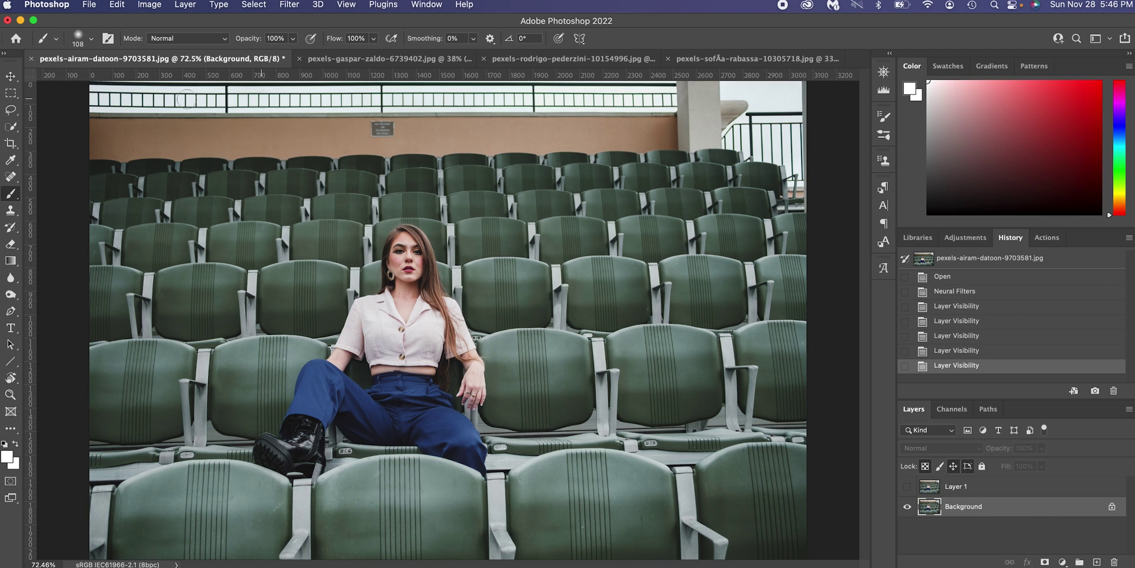
Select the seated woman using Quick Selection's Select Subject, zooming in on shoulder and elbow edges
click(12, 127)
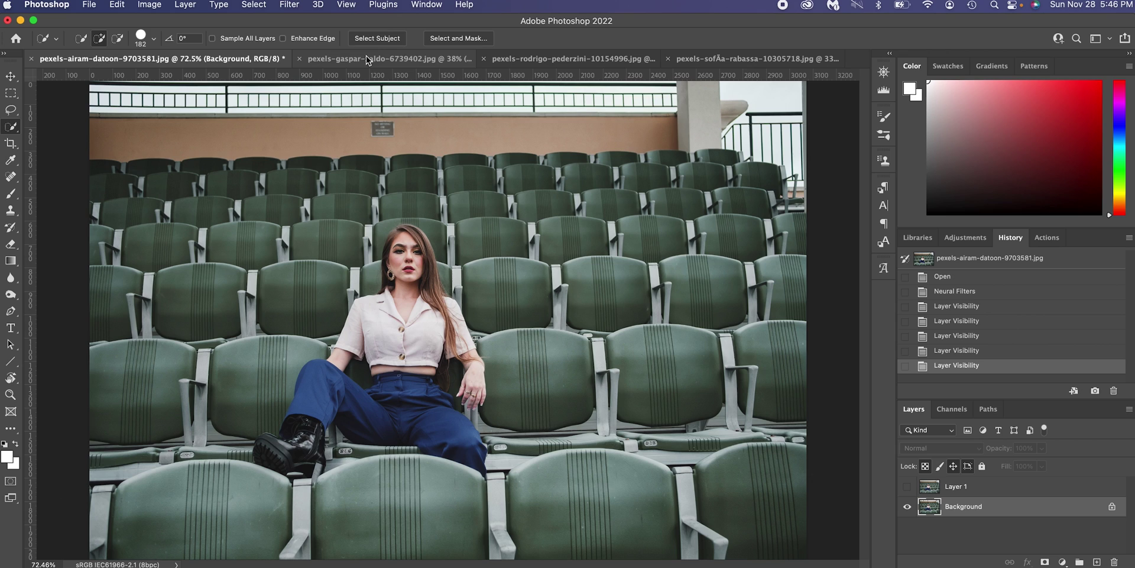
click(374, 35)
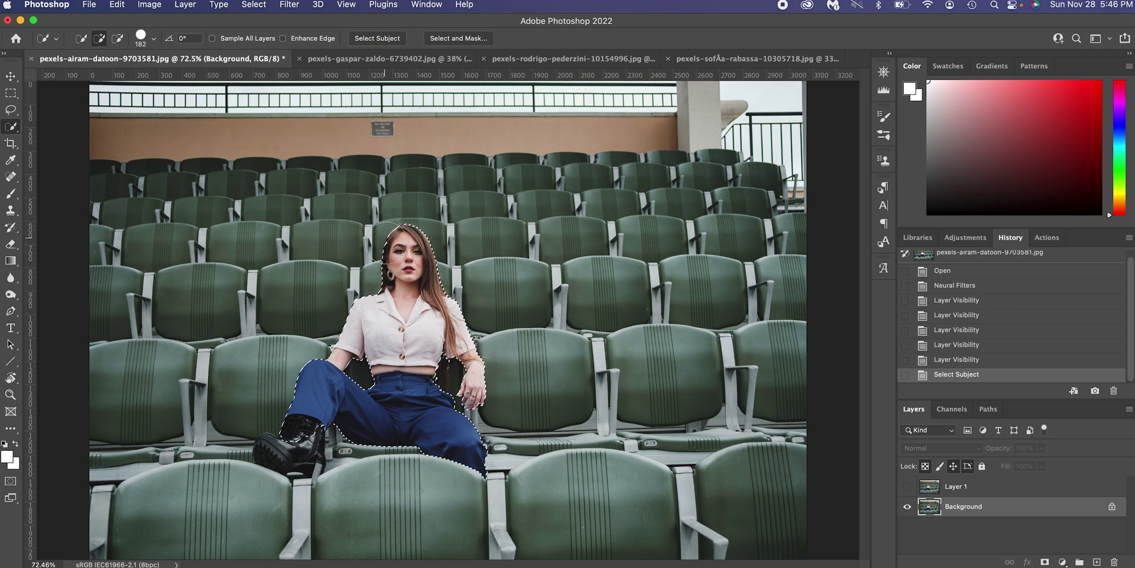
key(super+equal)
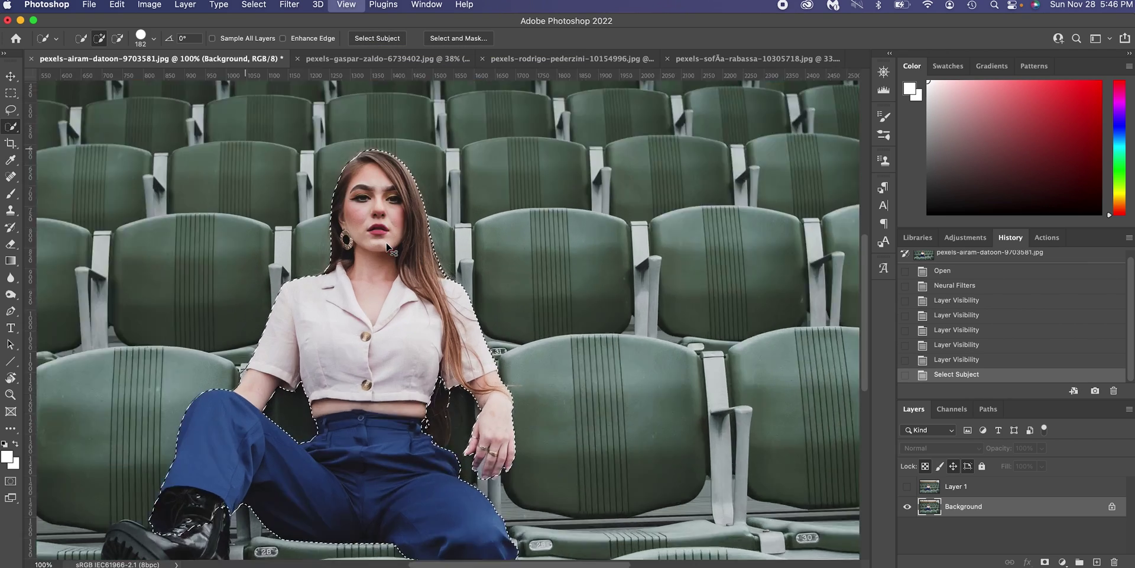
key(super+equal)
key(super+equal)
key(super+equal)
key(super+equal)
key(super+equal)
key(super+equal)
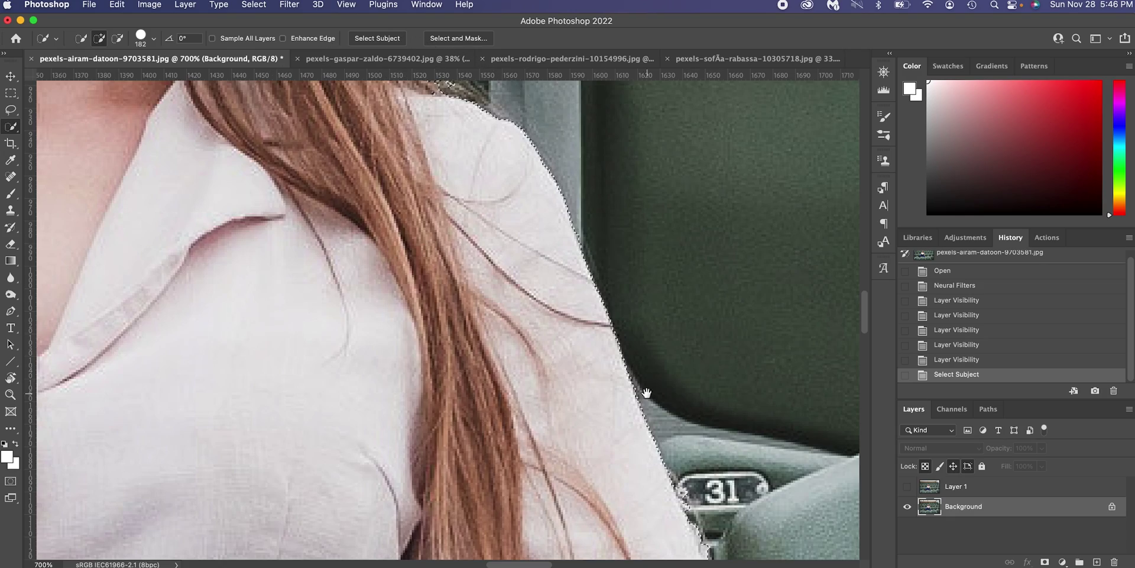
mouse_move(646, 393)
mouse_down()
mouse_move(398, 197)
mouse_move(492, 335)
mouse_move(644, 416)
mouse_up()
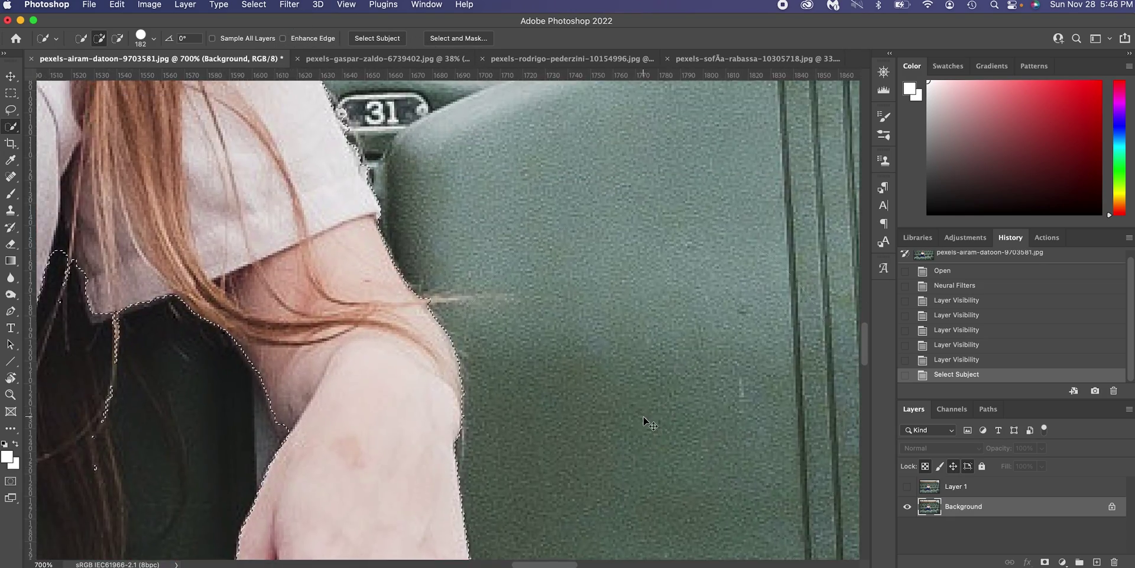
key(super+equal)
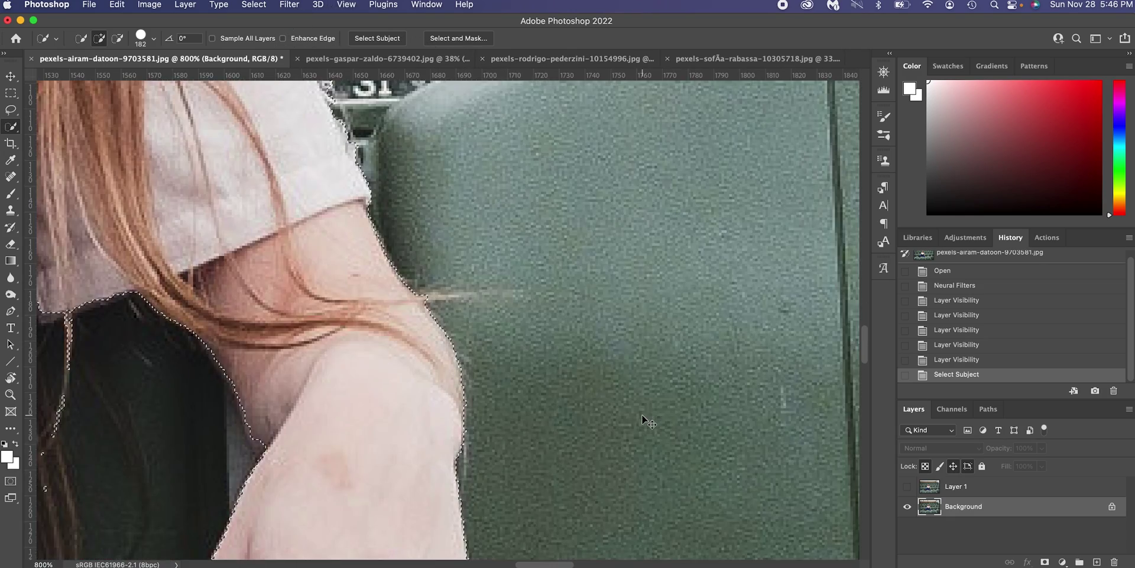
key(l)
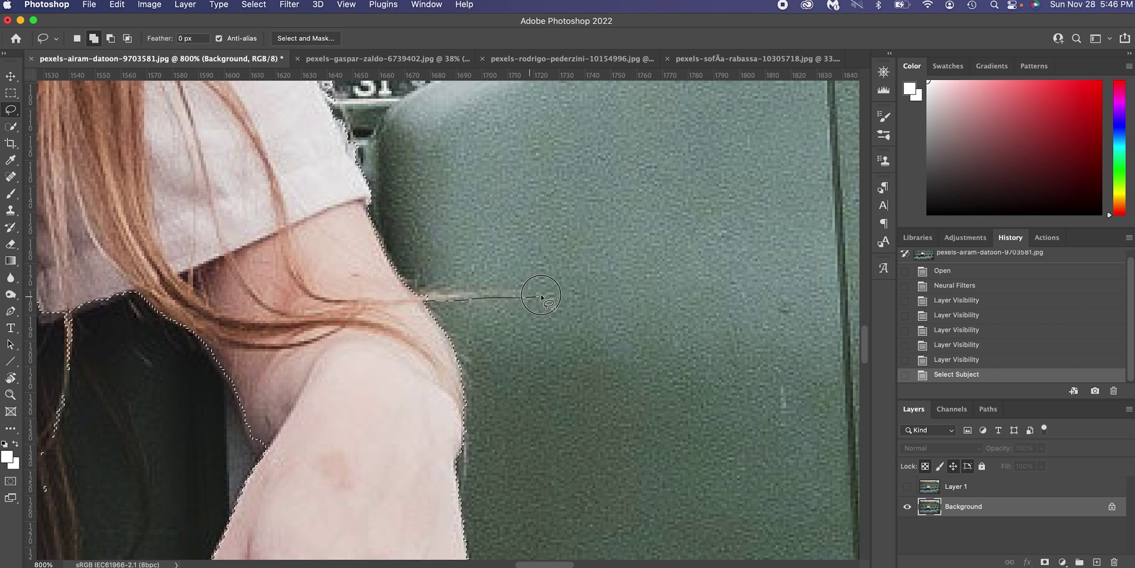
Lasso-add the stray hair strand and the hairline strip to the selection
drag(415, 292, 398, 303)
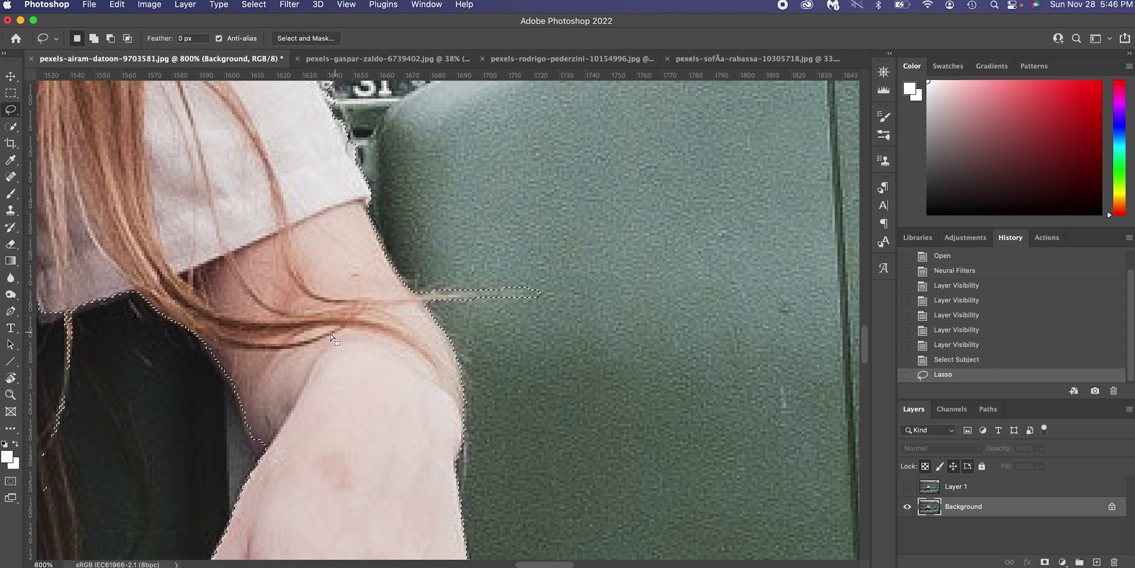
scroll(406, 380, up, 10)
scroll(456, 284, left, 10)
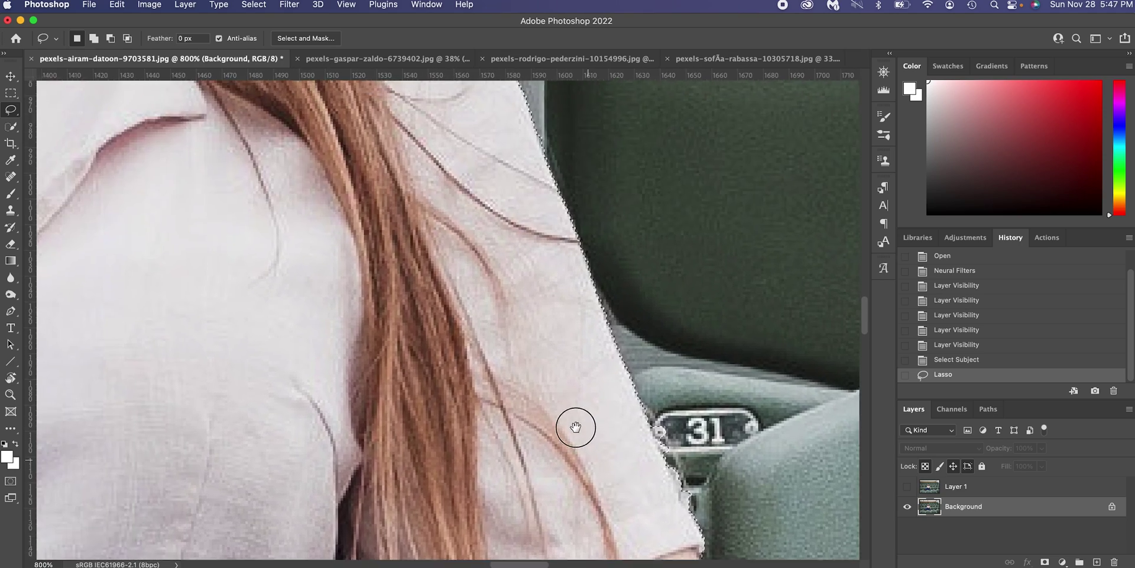
scroll(575, 427, up, 10)
scroll(413, 350, left, 10)
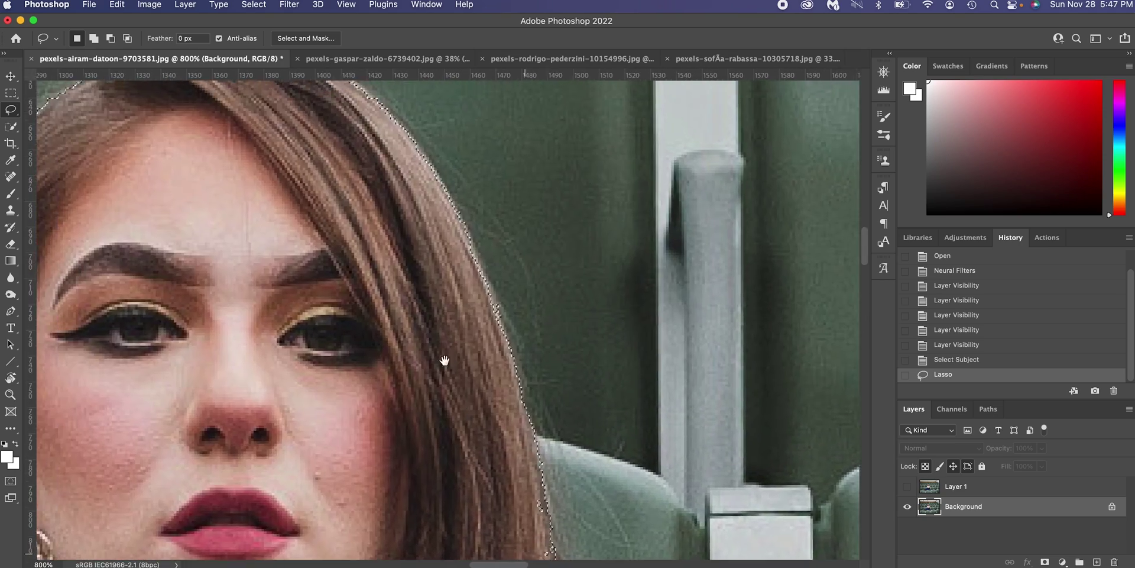
scroll(525, 414, up, 5)
scroll(591, 372, left, 10)
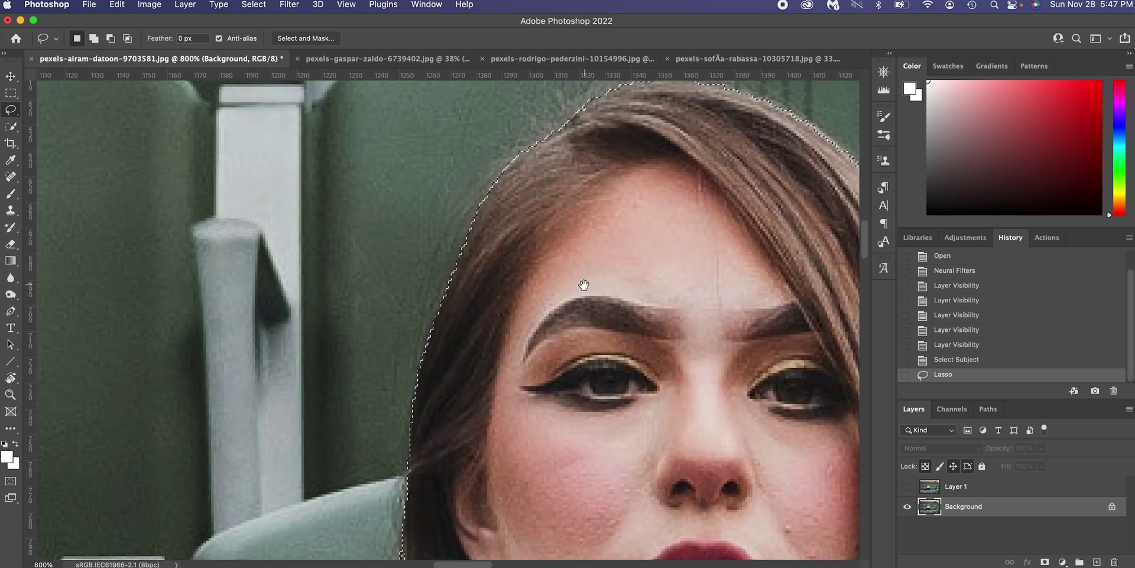
scroll(567, 225, up, 5)
scroll(568, 225, right, 3)
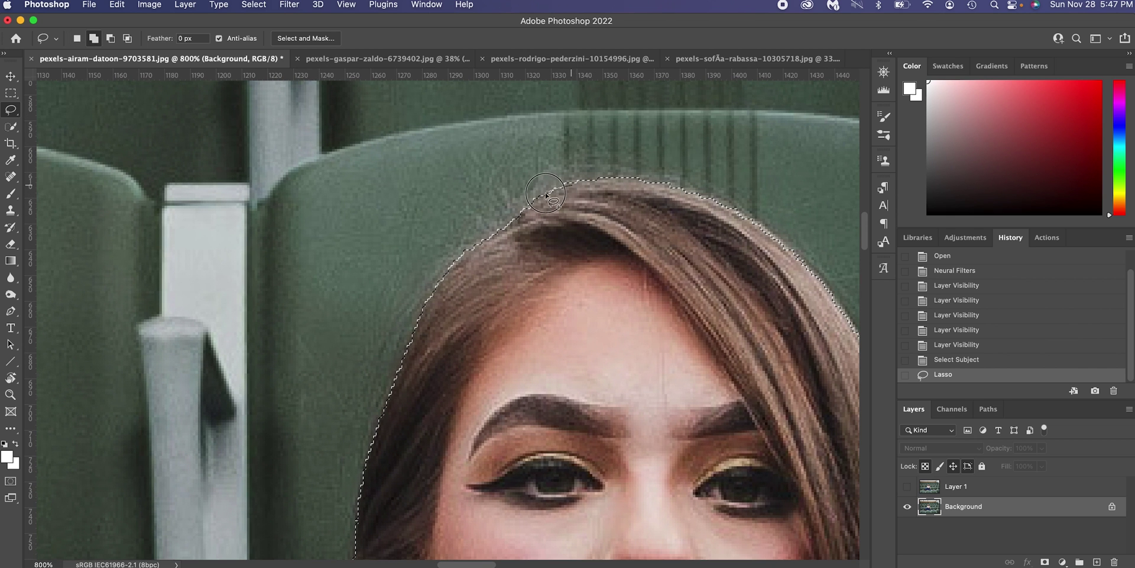
drag(535, 247, 520, 219)
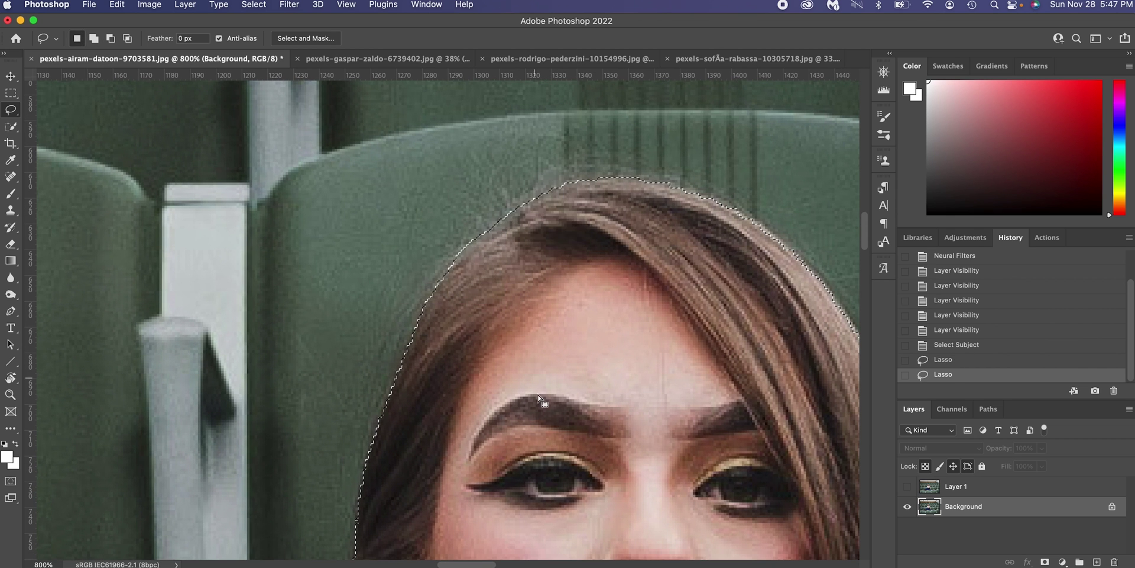
scroll(402, 276, down, 5)
scroll(403, 276, down, 5)
scroll(402, 276, down, 5)
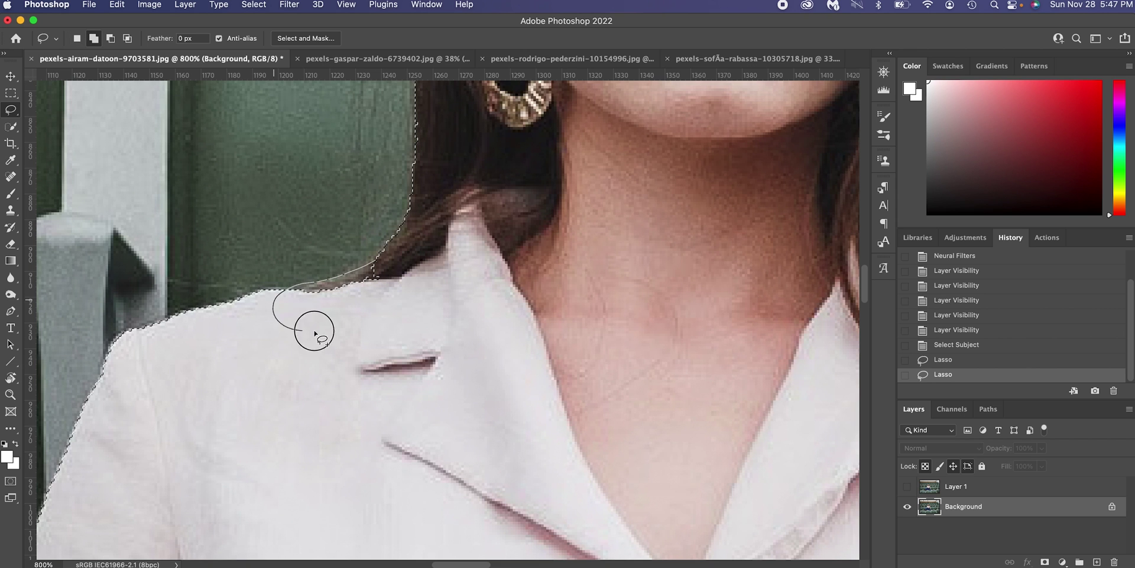
scroll(413, 355, left, 10)
scroll(413, 355, down, 8)
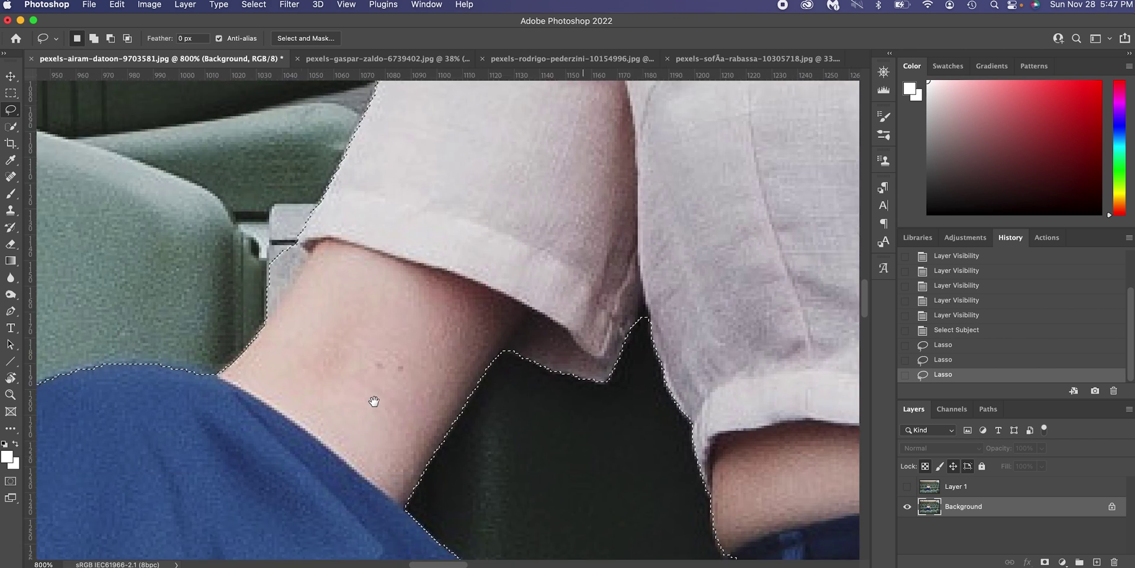
scroll(437, 220, down, 5)
scroll(438, 220, right, 5)
scroll(271, 165, right, 5)
scroll(527, 195, right, 5)
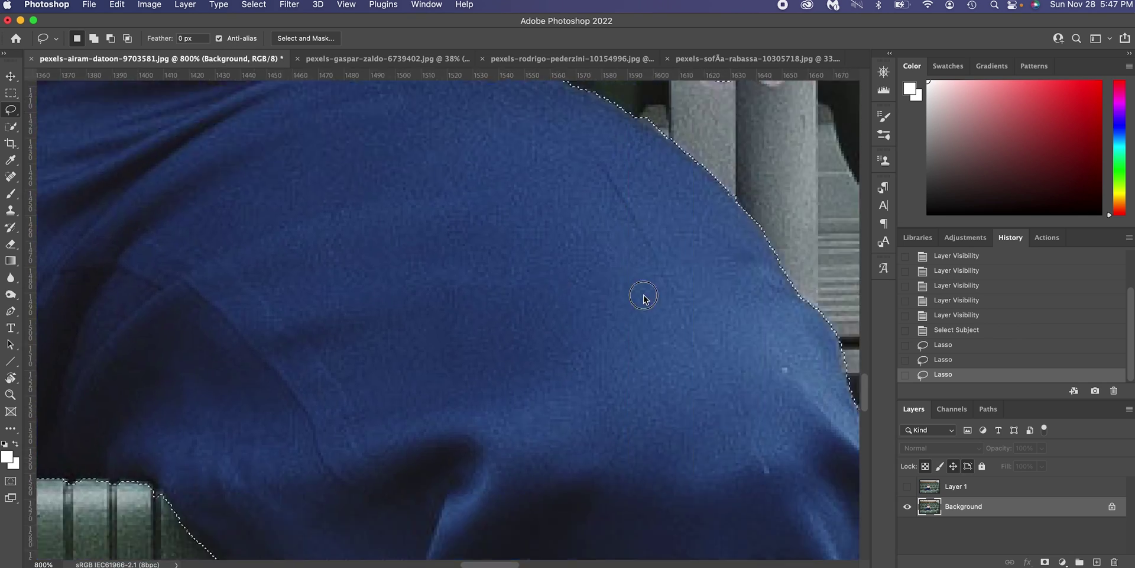
scroll(645, 299, right, 5)
scroll(537, 253, down, 5)
scroll(557, 368, down, 2)
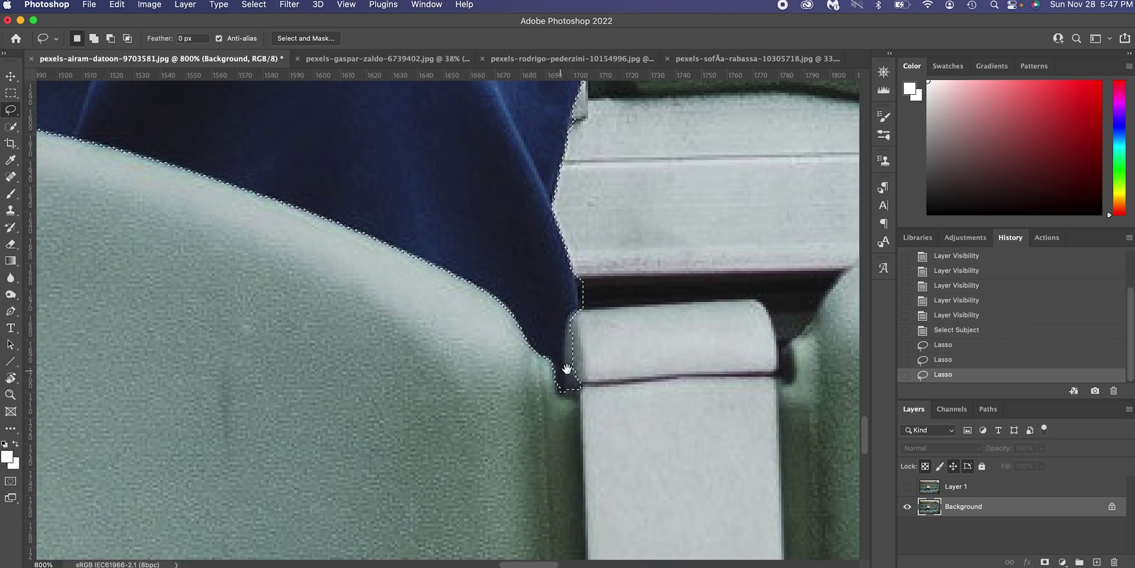
Subtract the seat corner beside her trousers from the selection
key(alt)
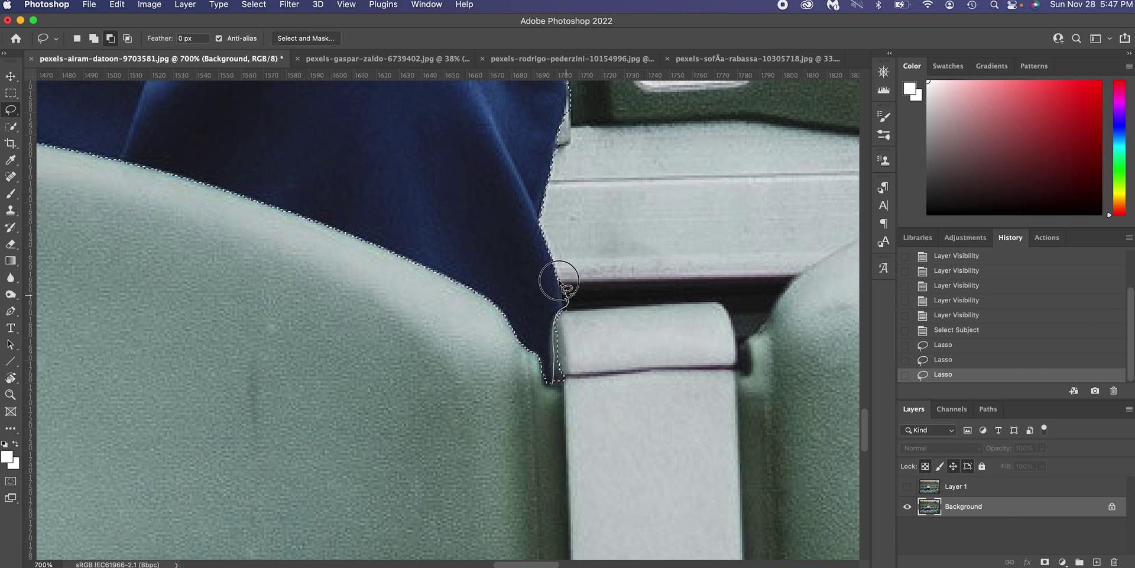
drag(565, 308, 568, 285)
drag(319, 364, 795, 533)
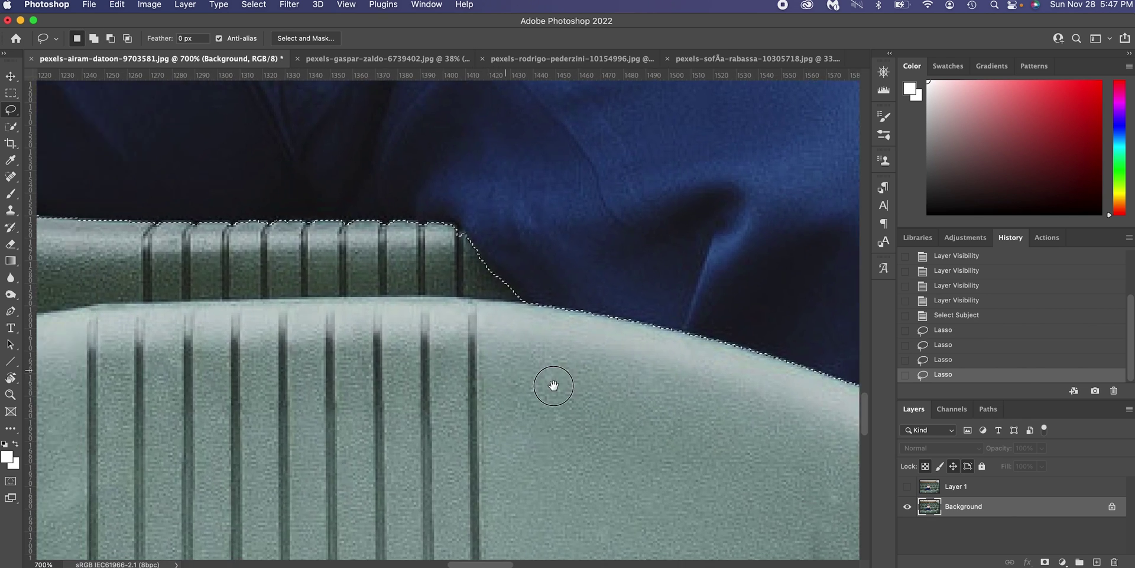
scroll(552, 383, left, 10)
scroll(438, 373, left, 10)
scroll(555, 311, left, 10)
scroll(555, 311, down, 5)
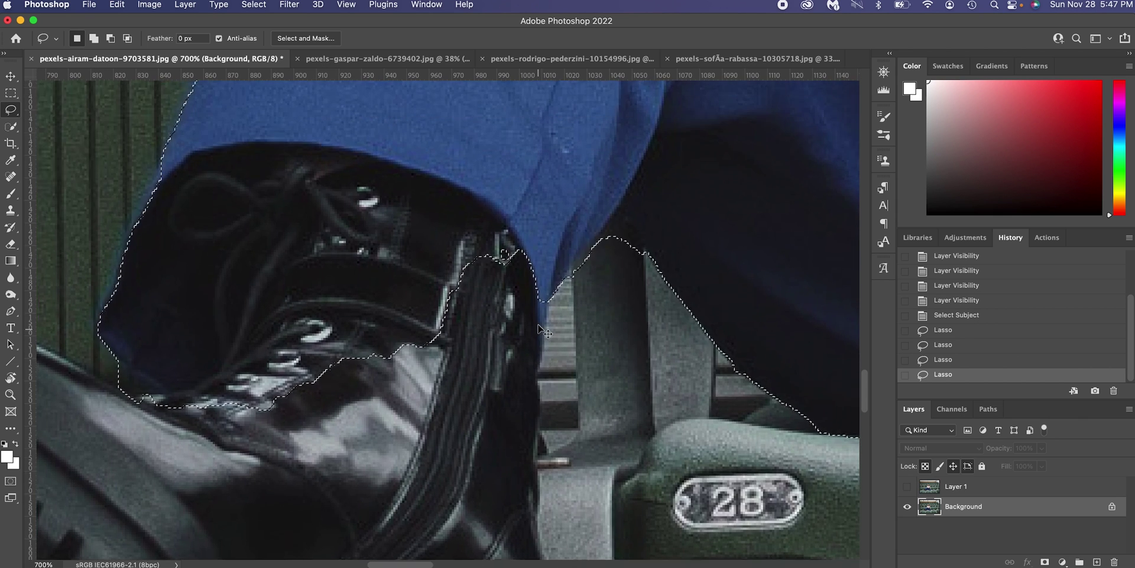
scroll(641, 190, up, 3)
scroll(641, 190, right, 2)
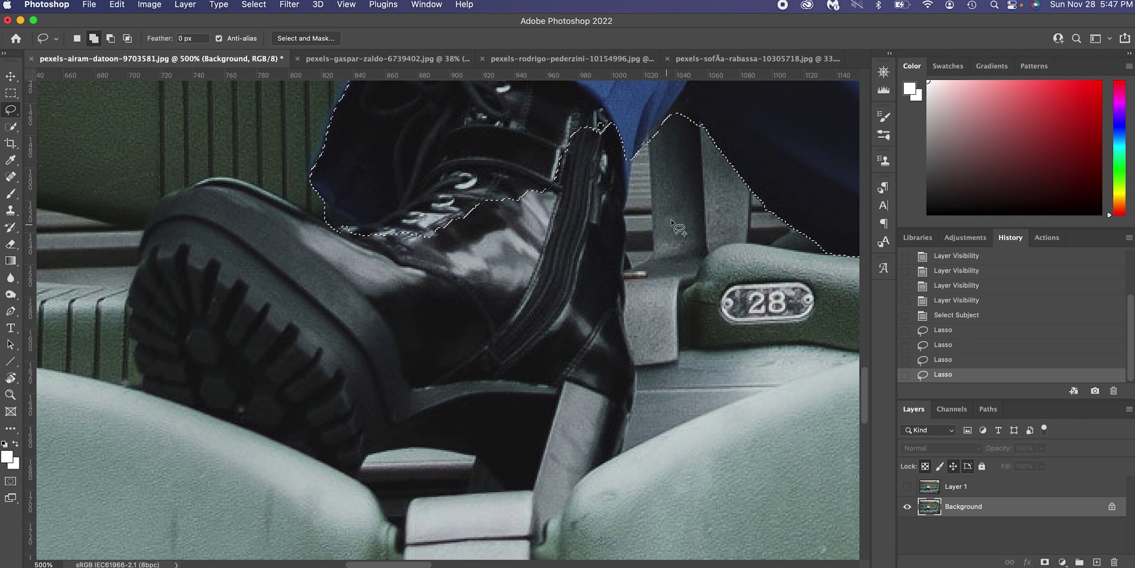
Add the boot outline and the strap notch to the selection, then fit the photo
drag(632, 171, 632, 362)
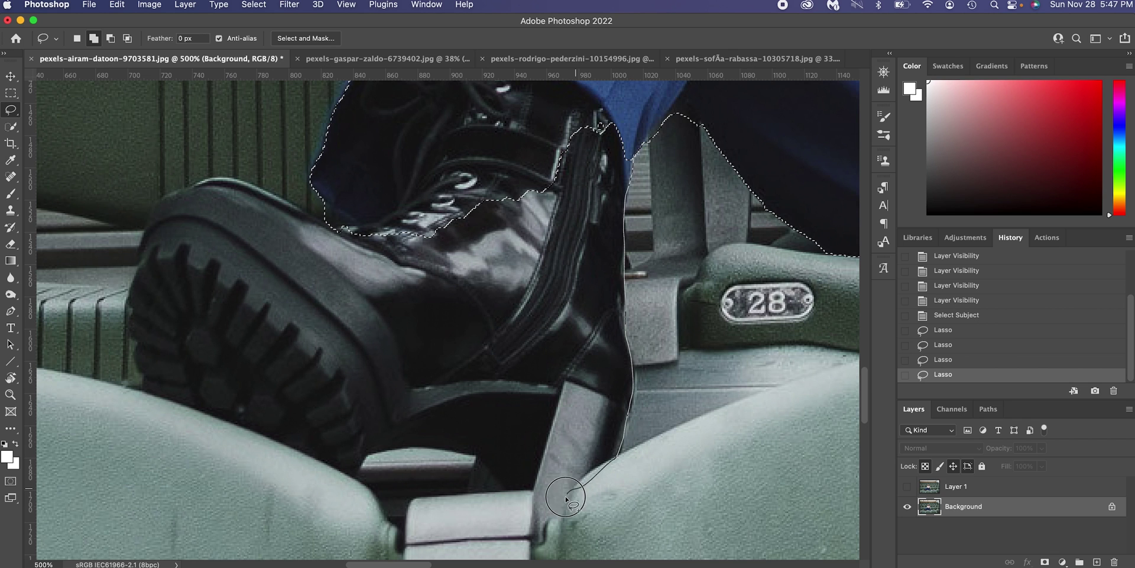
mouse_move(520, 491)
mouse_down()
mouse_move(499, 471)
mouse_move(418, 451)
mouse_move(355, 469)
mouse_move(154, 401)
mouse_move(135, 350)
mouse_move(130, 296)
mouse_move(161, 201)
mouse_move(236, 177)
mouse_move(325, 208)
mouse_move(406, 183)
mouse_move(461, 201)
mouse_up()
scroll(467, 225, up, 1)
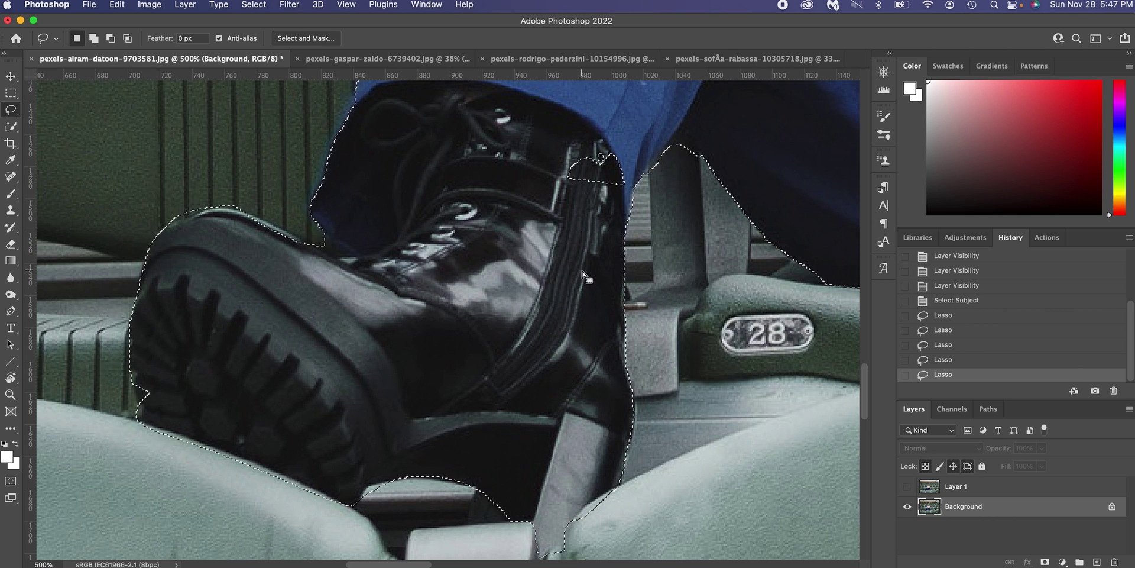
mouse_move(609, 127)
mouse_down()
mouse_move(550, 222)
mouse_move(649, 175)
mouse_up()
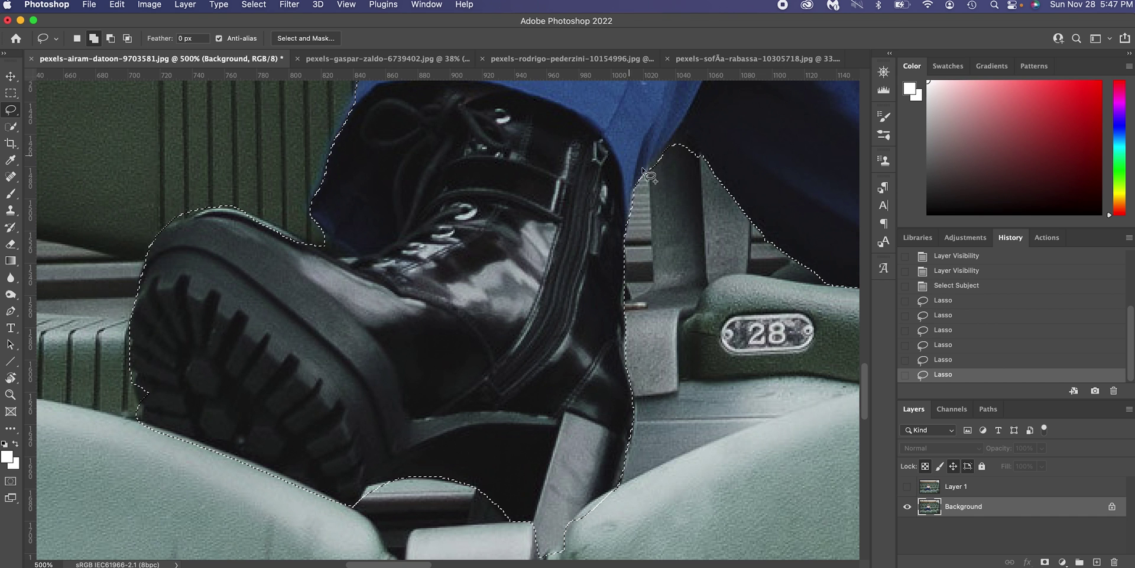
key(super+0)
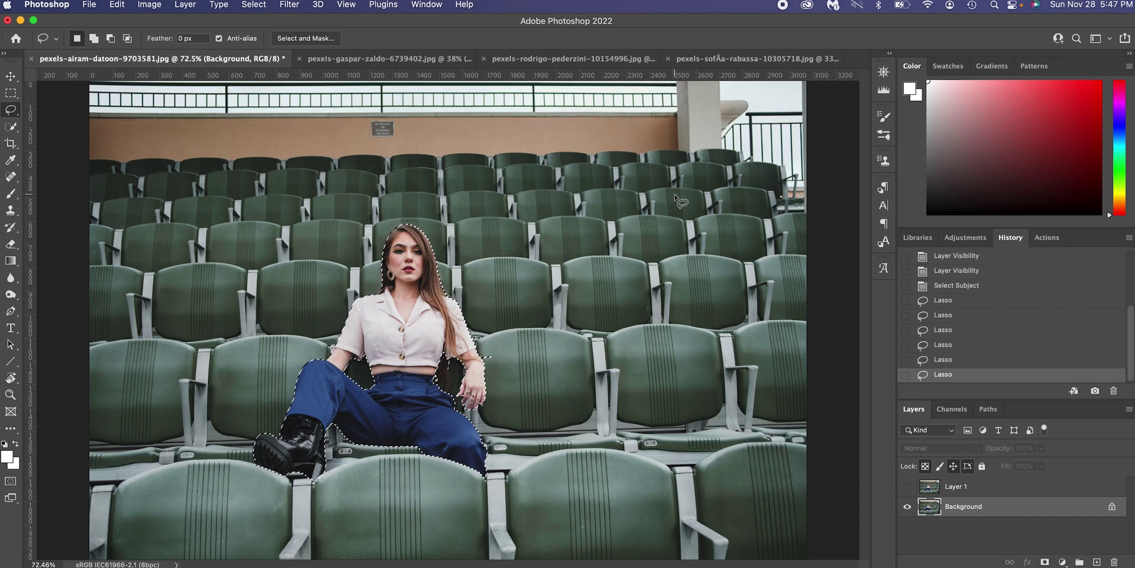
Copy the selected woman to a new Layer 2 and check the cut-out with Background hidden
key(super+j)
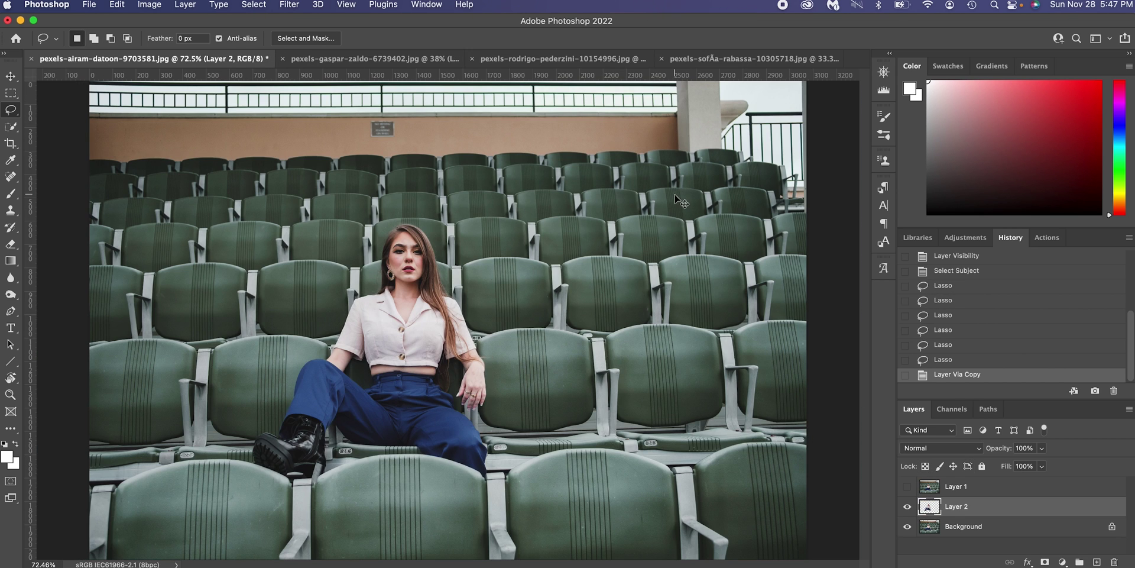
click(908, 526)
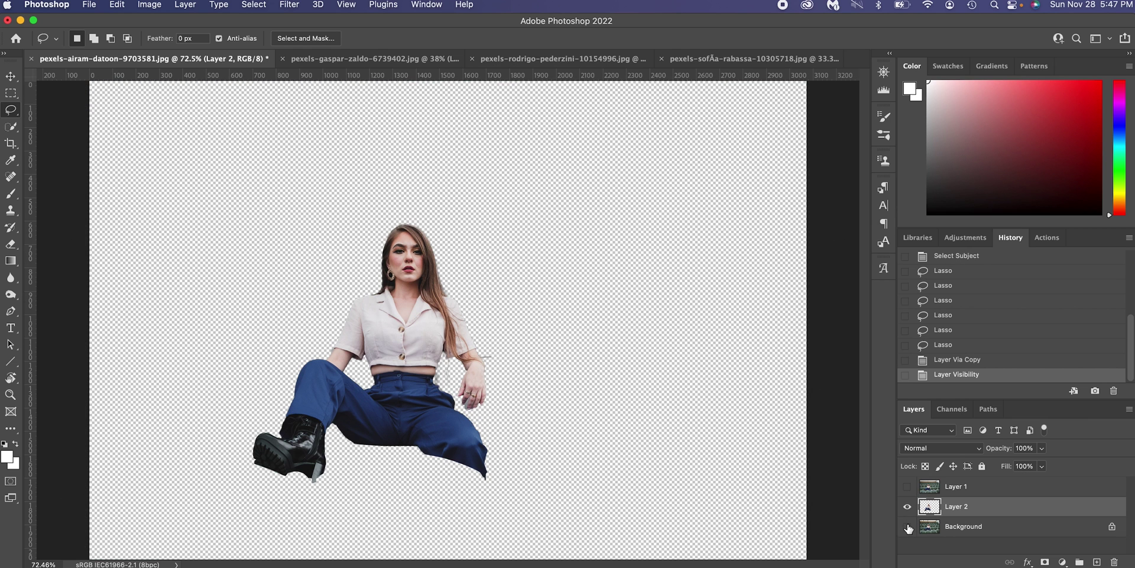
click(908, 526)
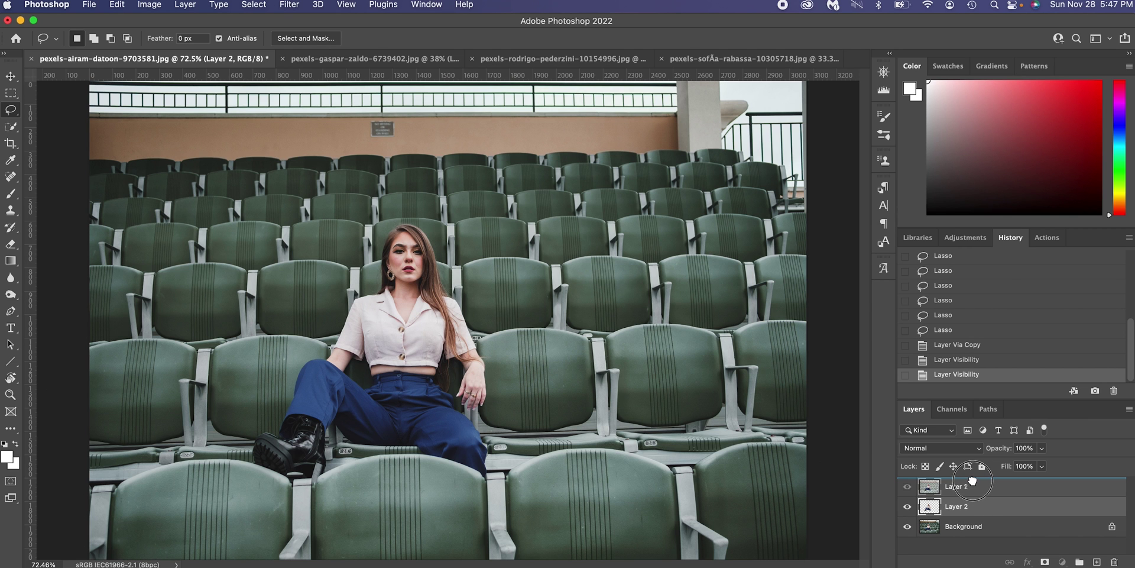
Move Layer 2 above blurred Layer 1, show Layer 1, and zoom to the sleeve edge
drag(972, 480, 972, 480)
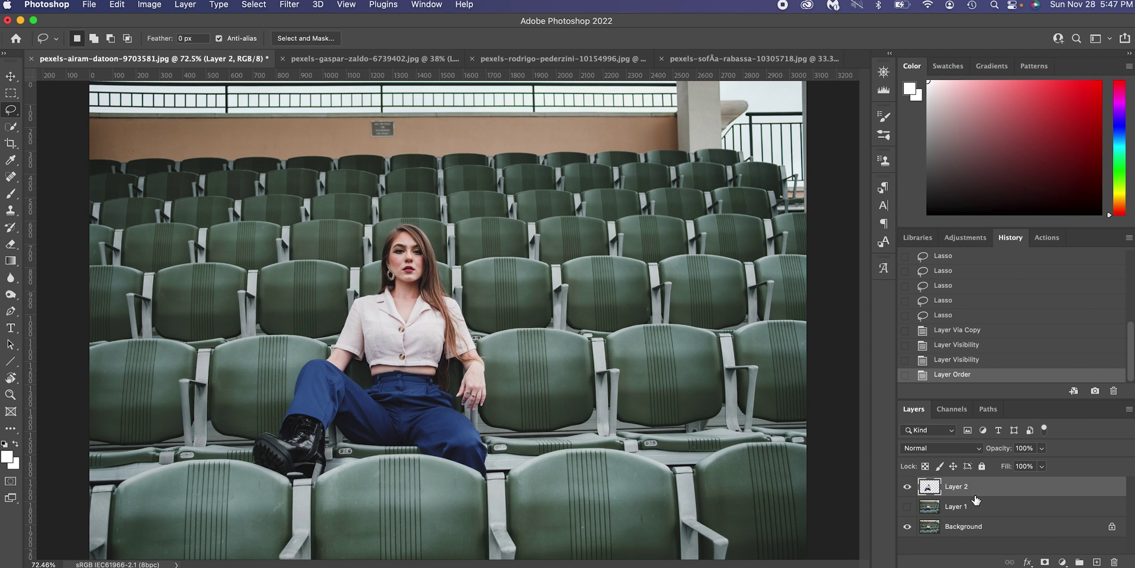
click(907, 506)
scroll(608, 433, up, 6)
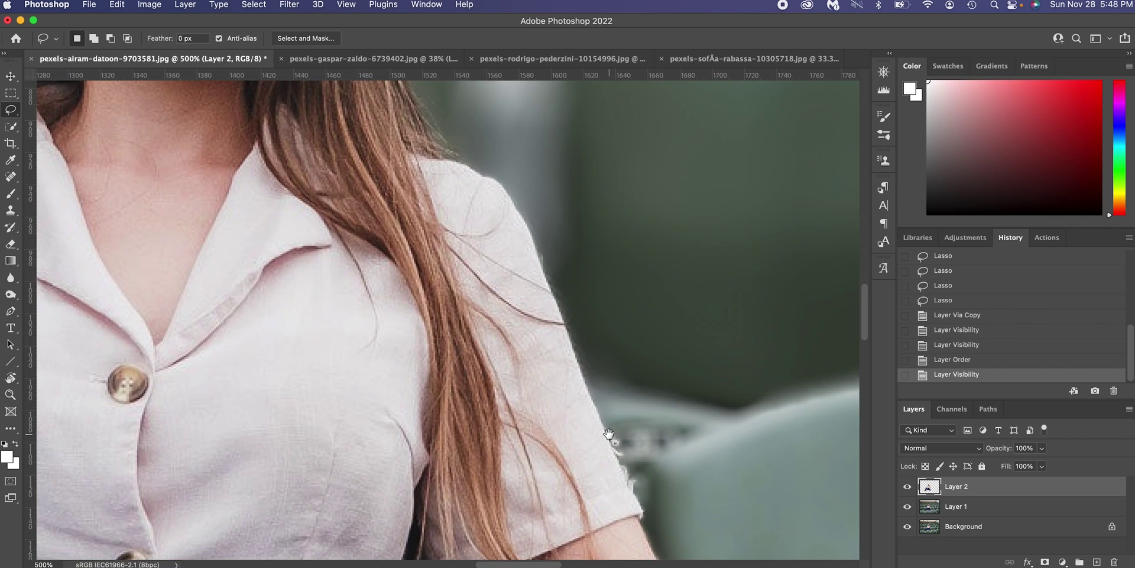
drag(609, 433, 377, 214)
scroll(464, 281, up, 3)
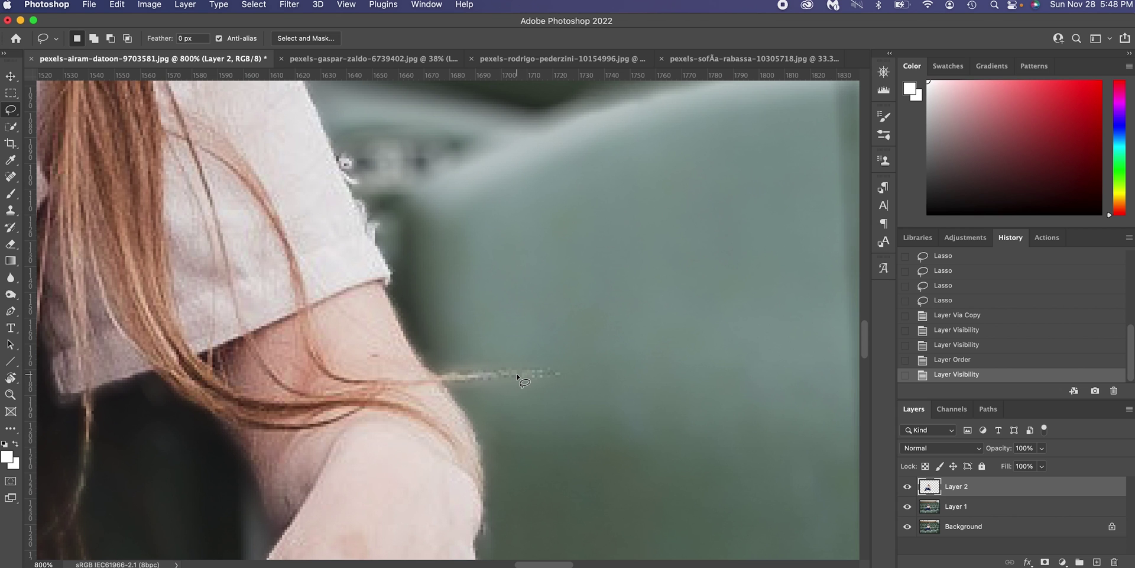
Mask Layer 2 and paint black over the stray streak by her arm with a small brush
click(1045, 561)
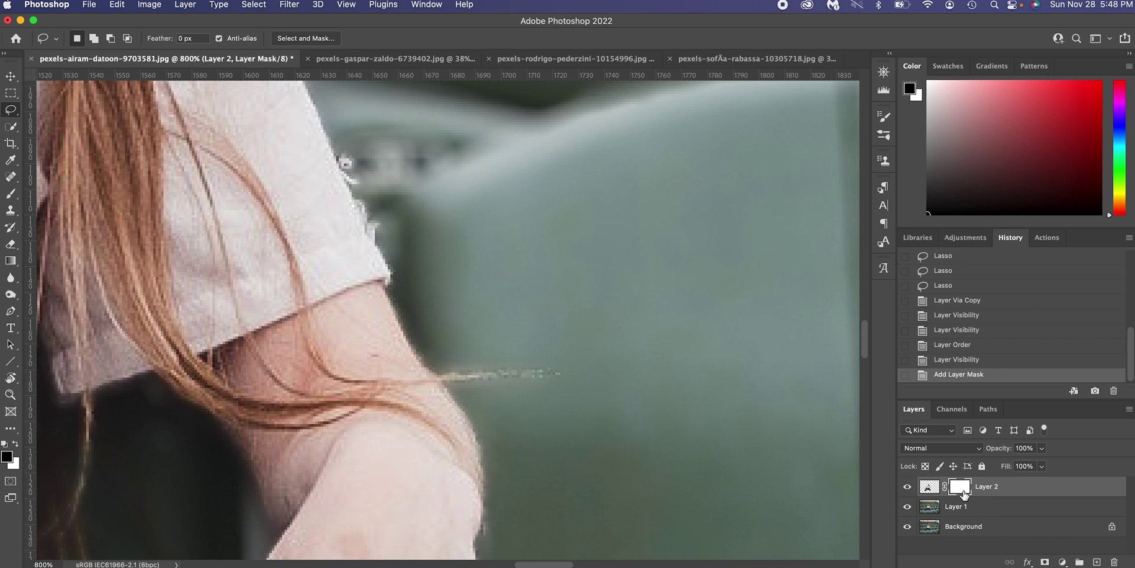
key(b)
ctrl+alt+drag(483, 348, 219, 353)
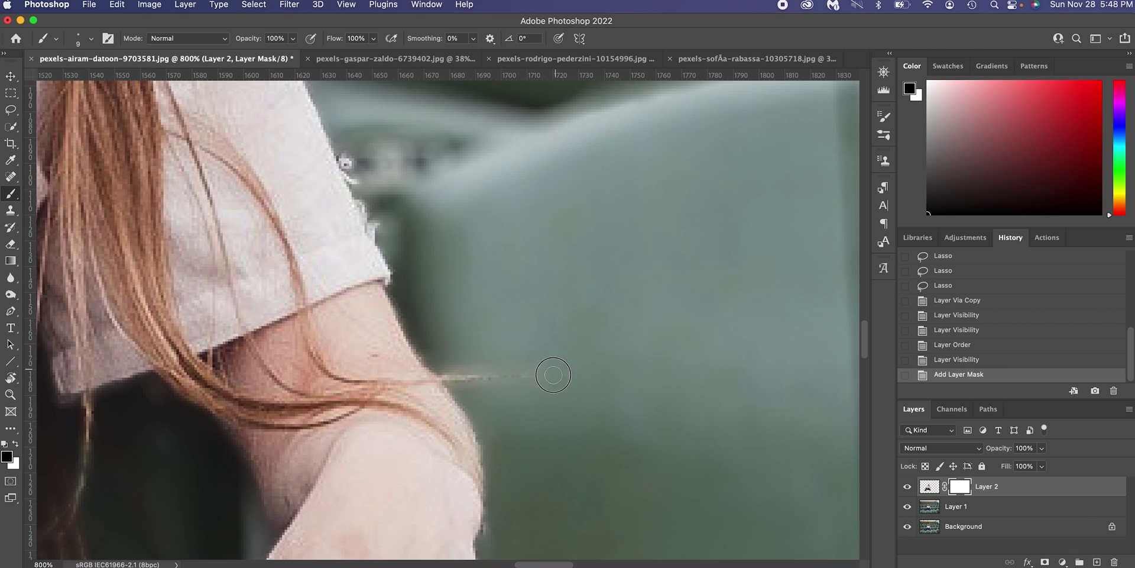
drag(528, 390, 560, 369)
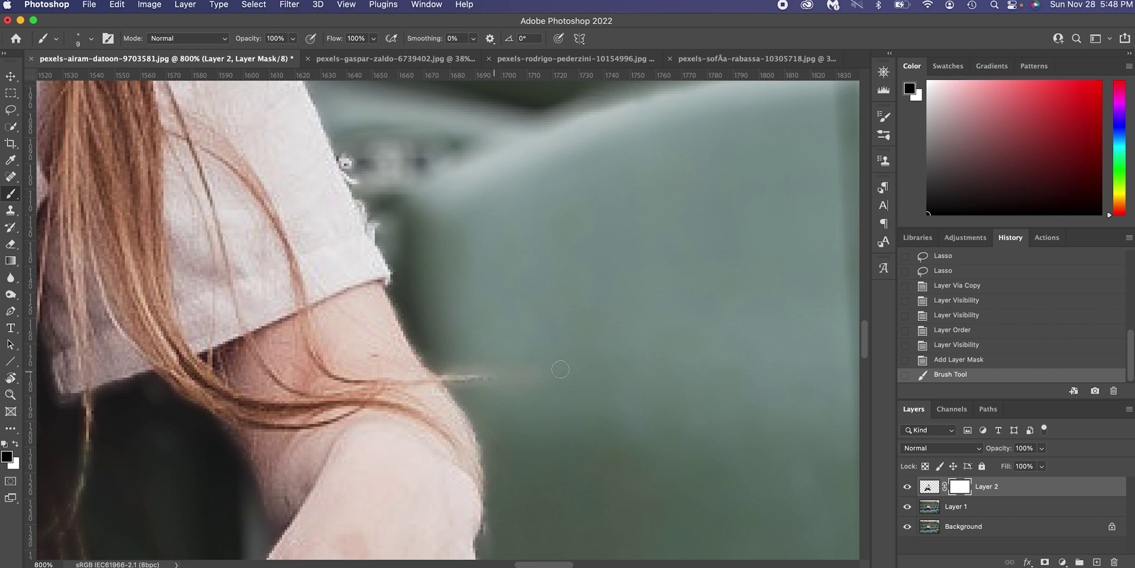